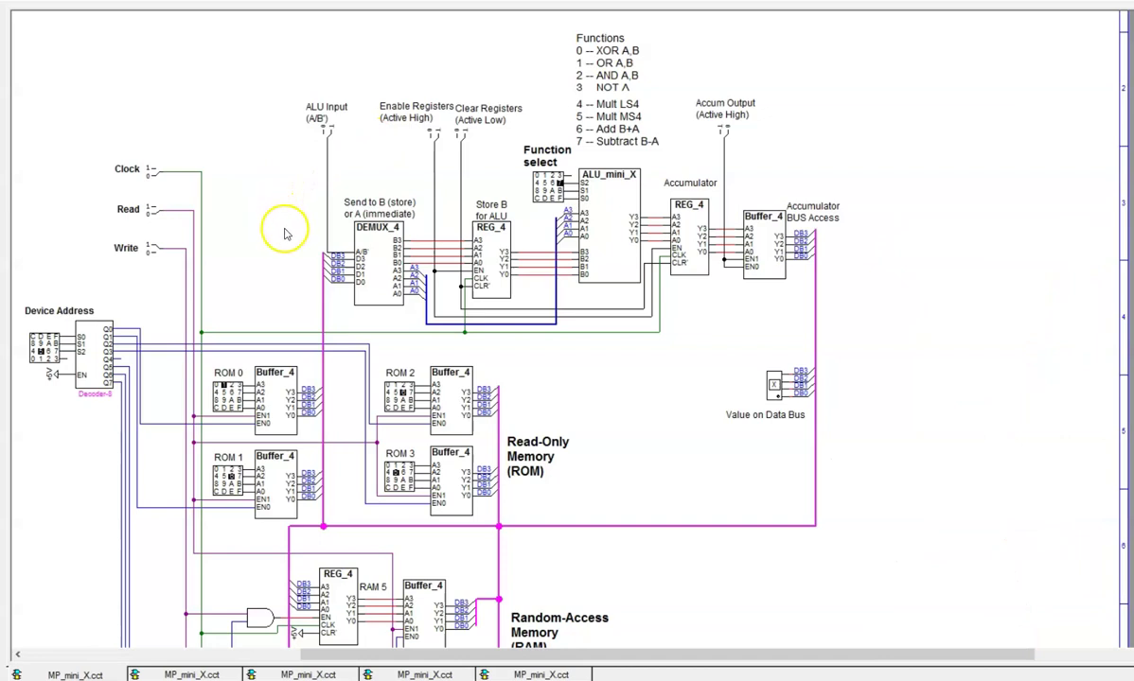
- Select the ALU_mini_X block and zoom in around it and its Functions list
click(598, 225)
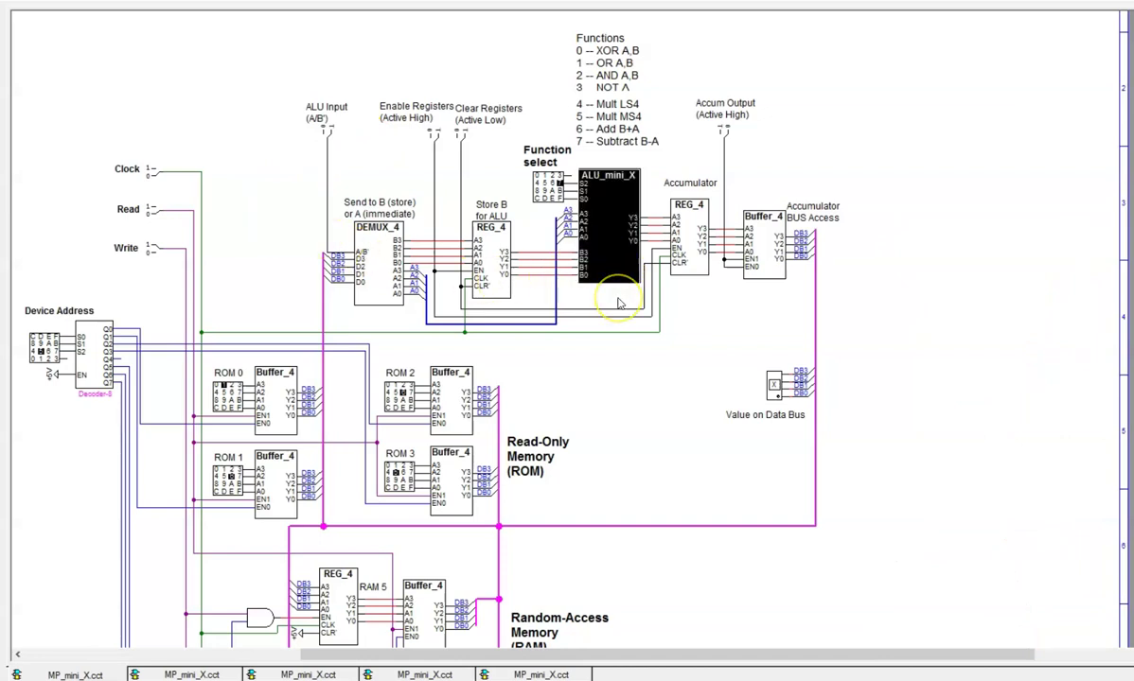
ctrl+scroll(579, 210, up, 1)
ctrl+scroll(579, 210, up, 2)
scroll(609, 290, up, 4)
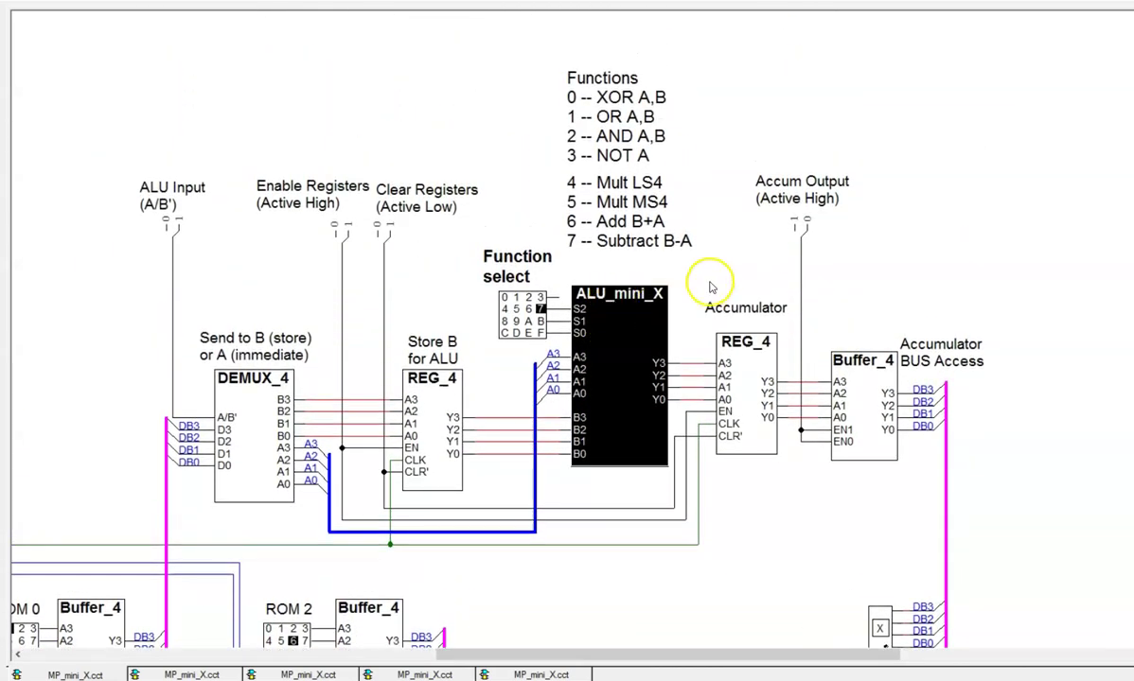
- Set the ALU function select to 5 (Mult MS4), then view the ALU_mini_X internal sheet
click(711, 284)
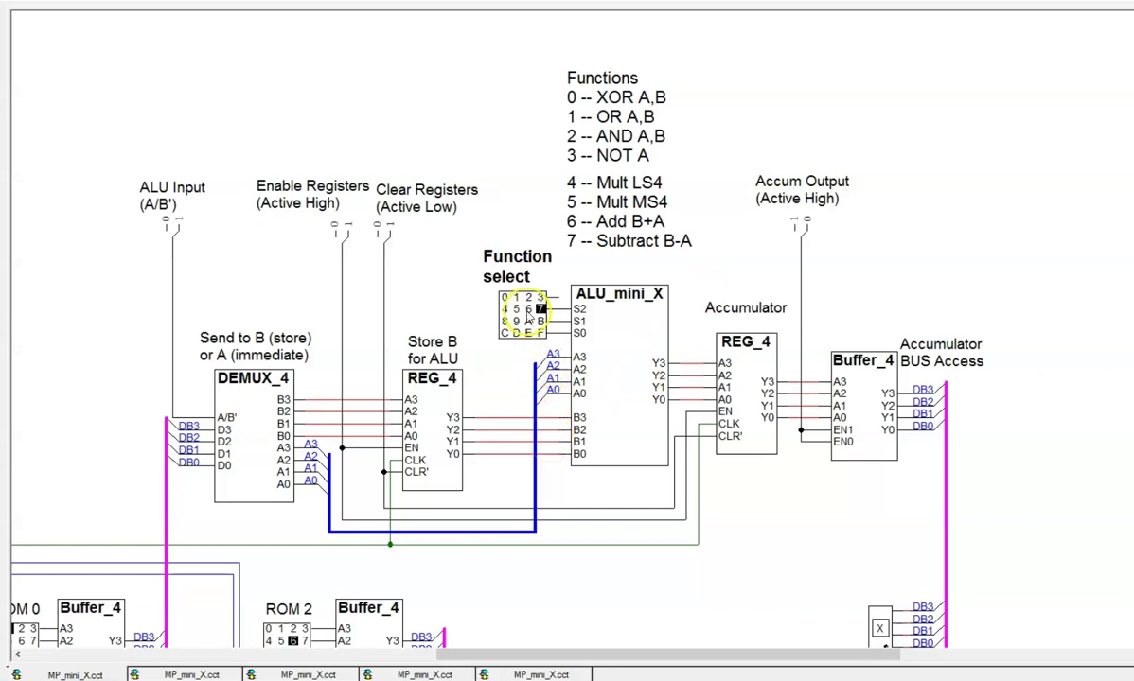
click(528, 308)
click(516, 308)
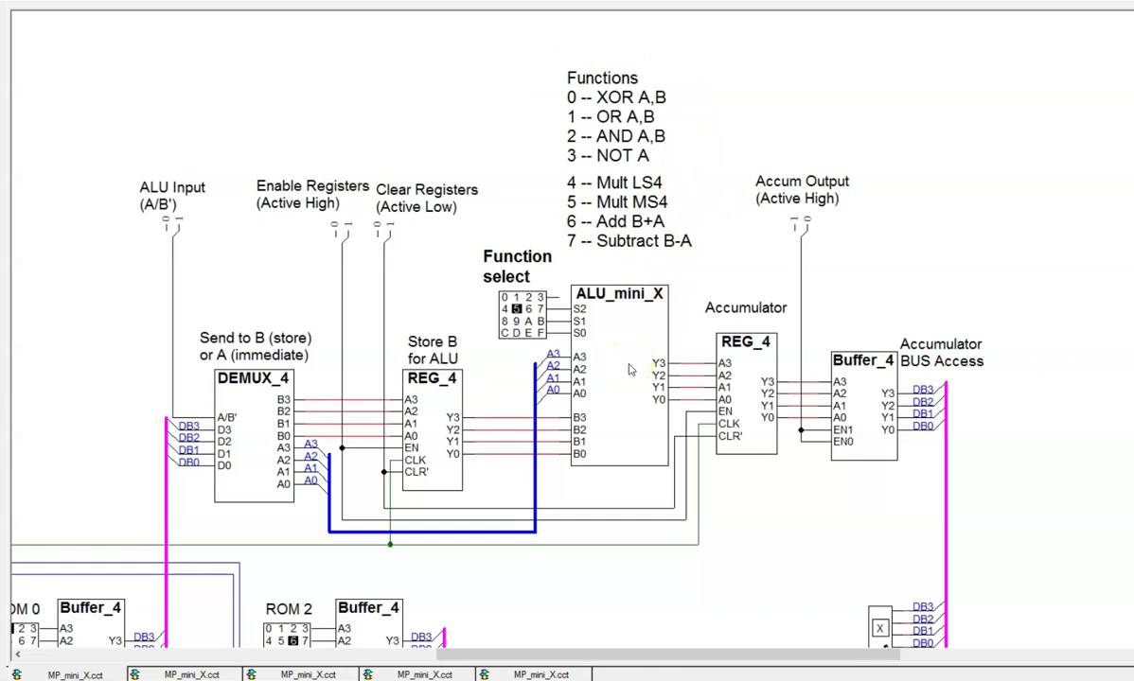
click(190, 674)
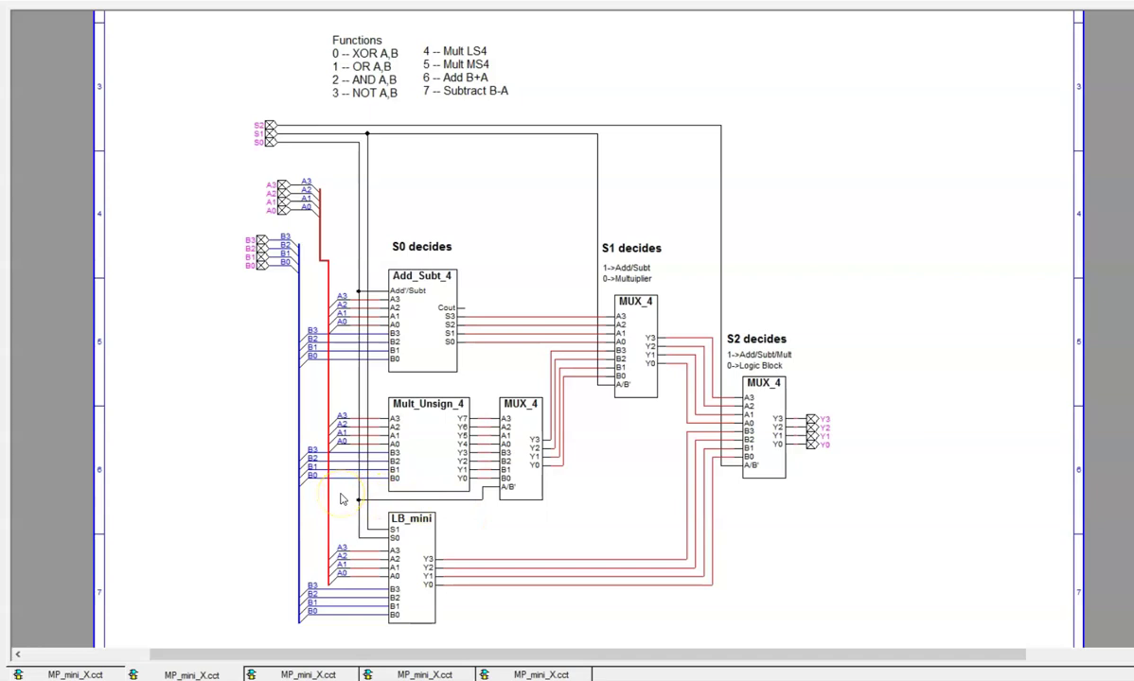
scroll(350, 473, up, 1)
click(358, 448)
click(293, 419)
ctrl+scroll(511, 456, up, 1)
scroll(505, 459, down, 1)
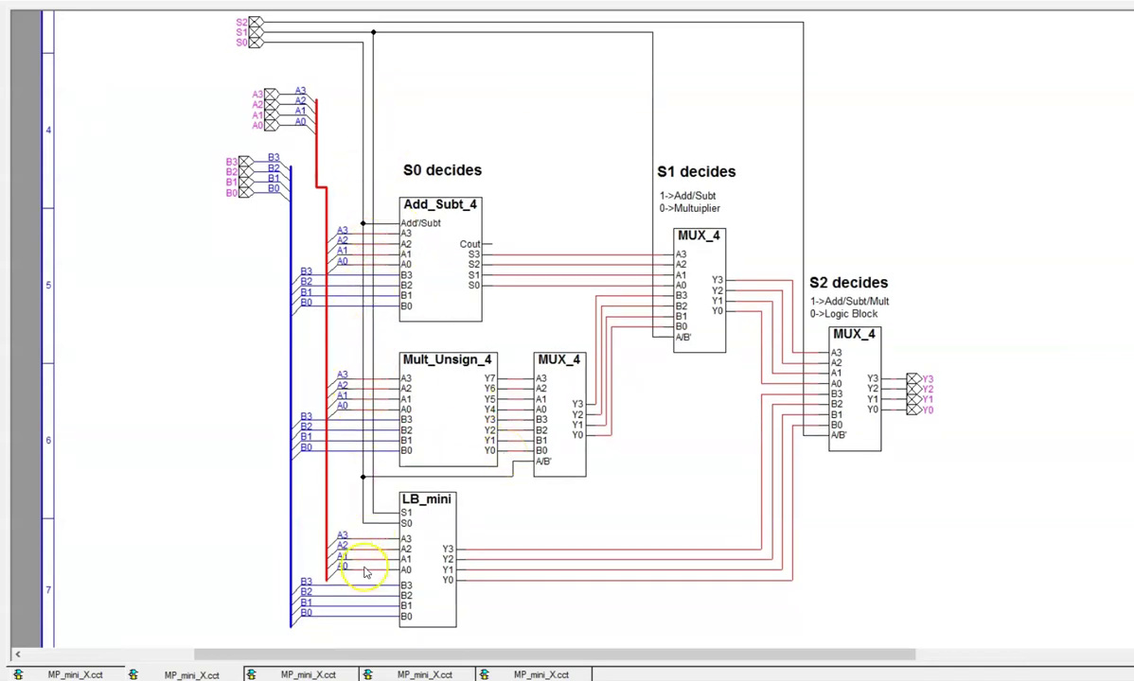
click(537, 450)
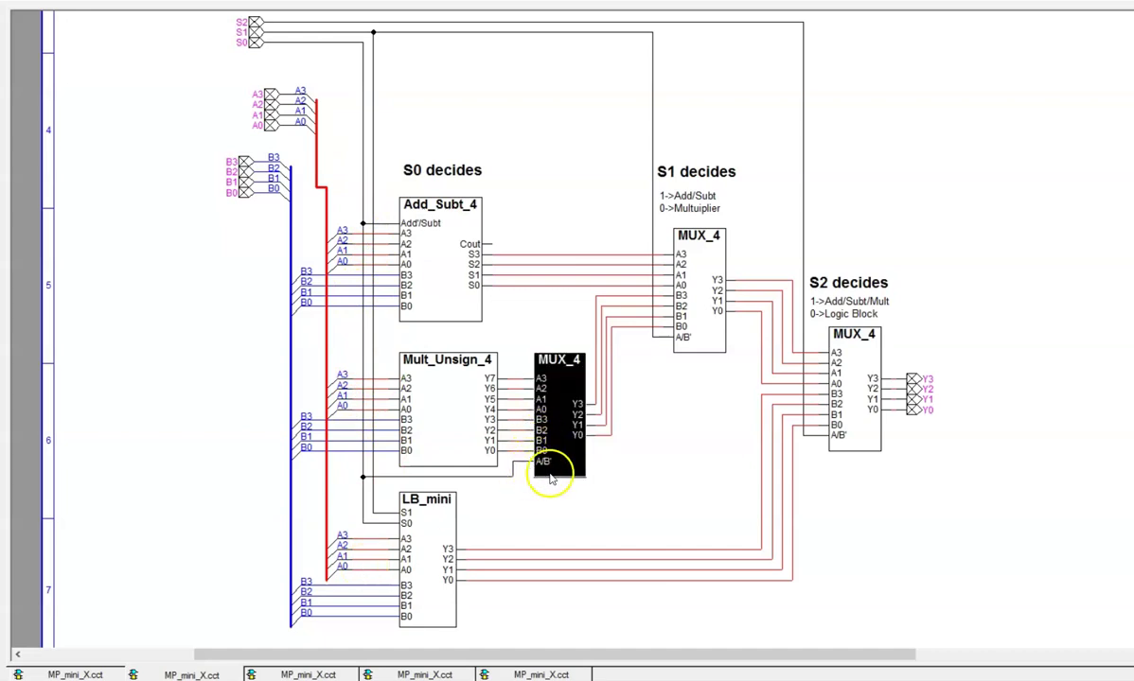
click(691, 294)
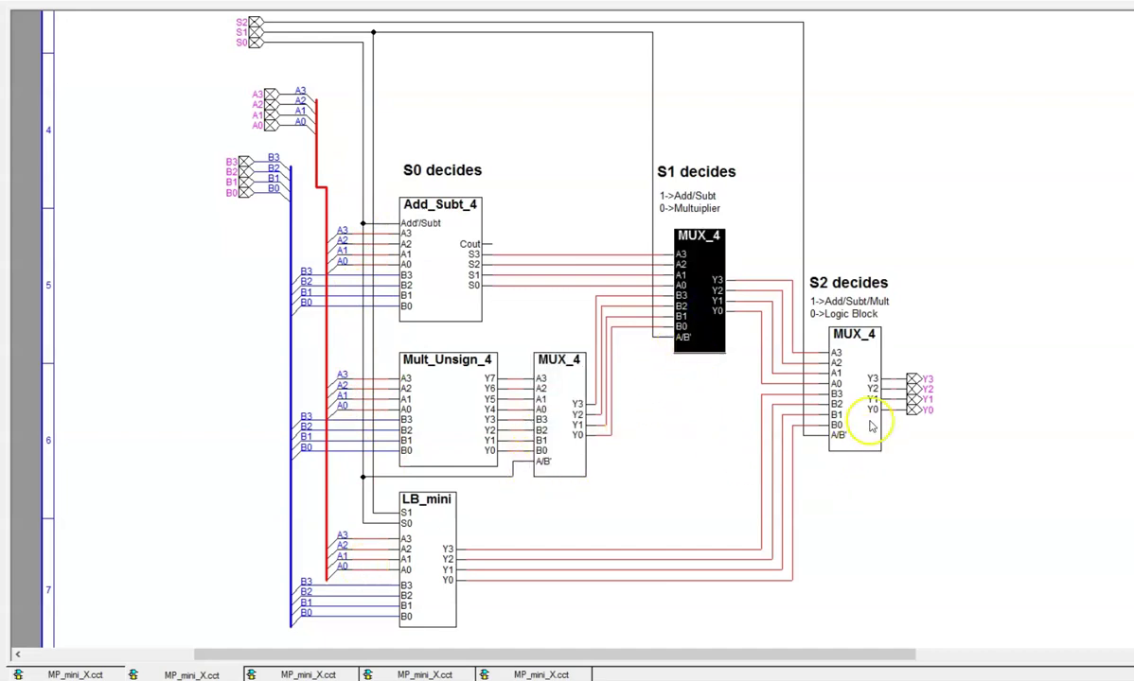
click(835, 379)
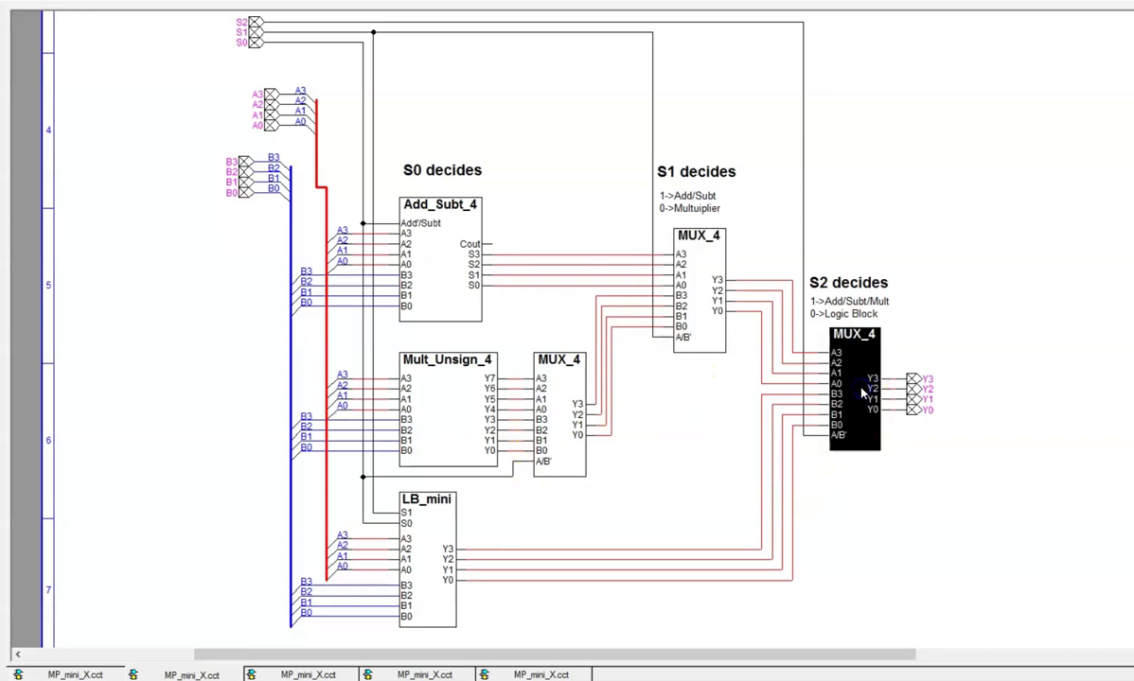
click(899, 484)
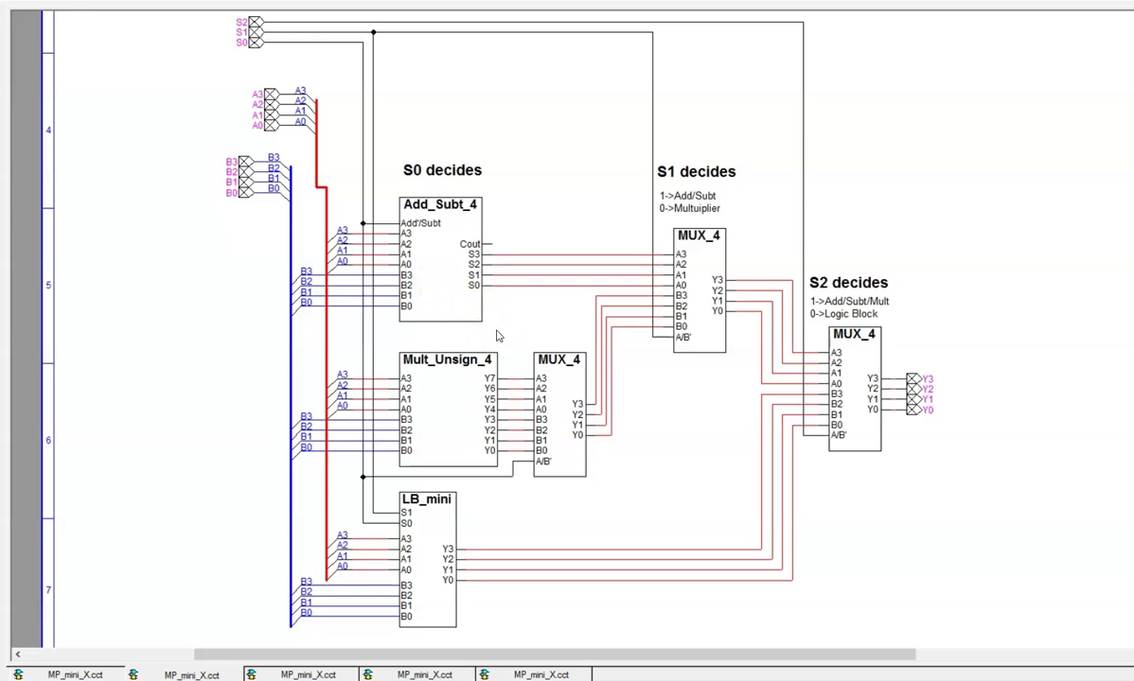
click(443, 263)
click(452, 424)
click(421, 502)
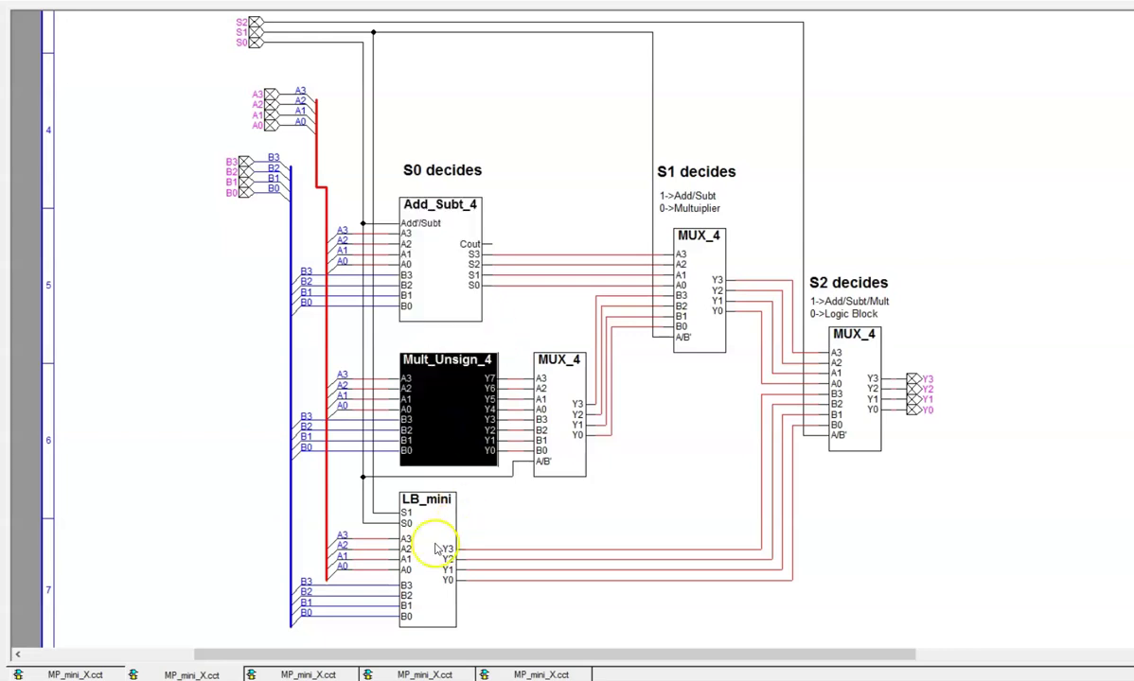
click(572, 428)
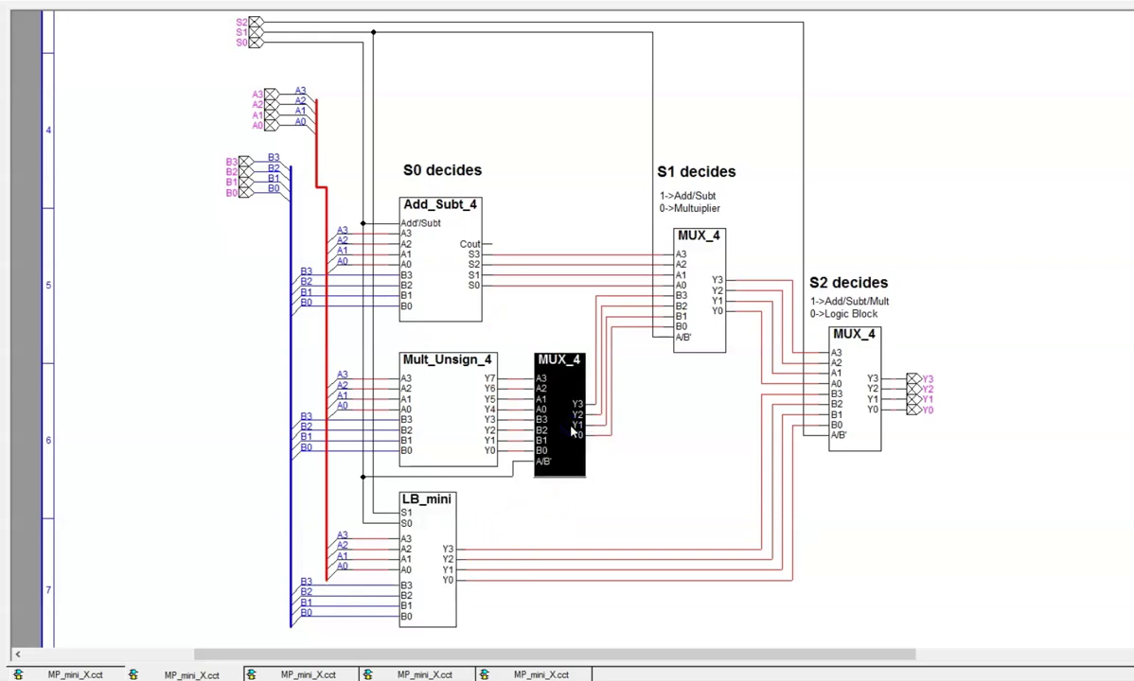
click(494, 478)
scroll(494, 477, down, 4)
scroll(494, 477, down, 2)
click(432, 483)
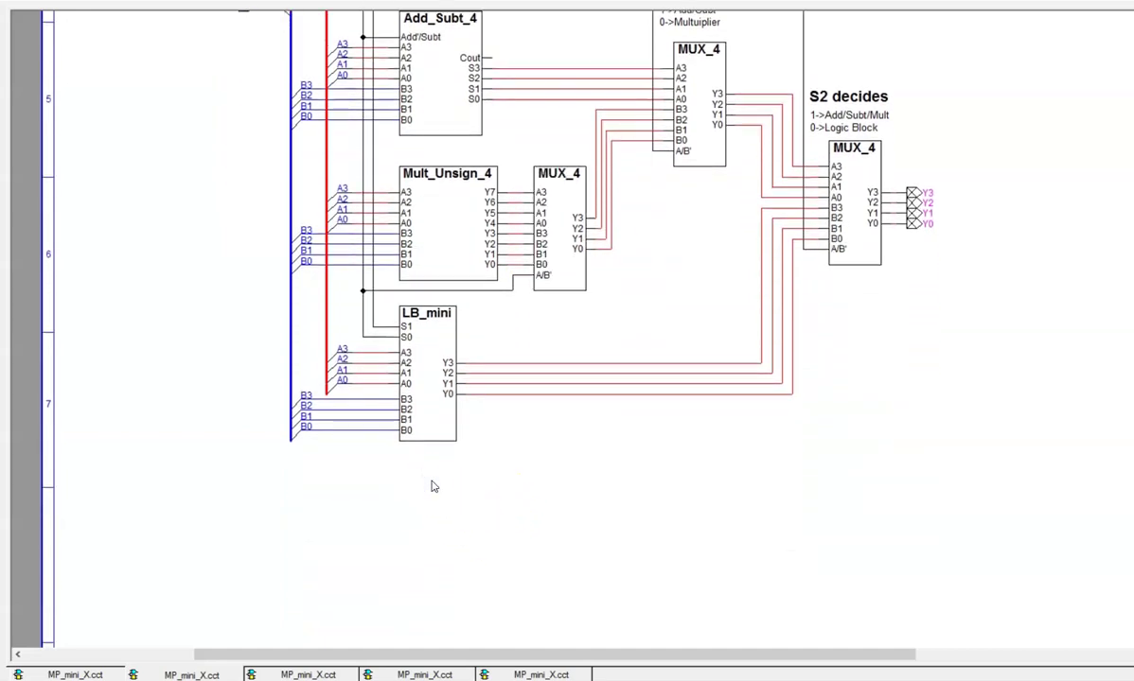
click(430, 488)
click(385, 514)
scroll(451, 562, up, 4)
click(452, 568)
scroll(452, 568, up, 2)
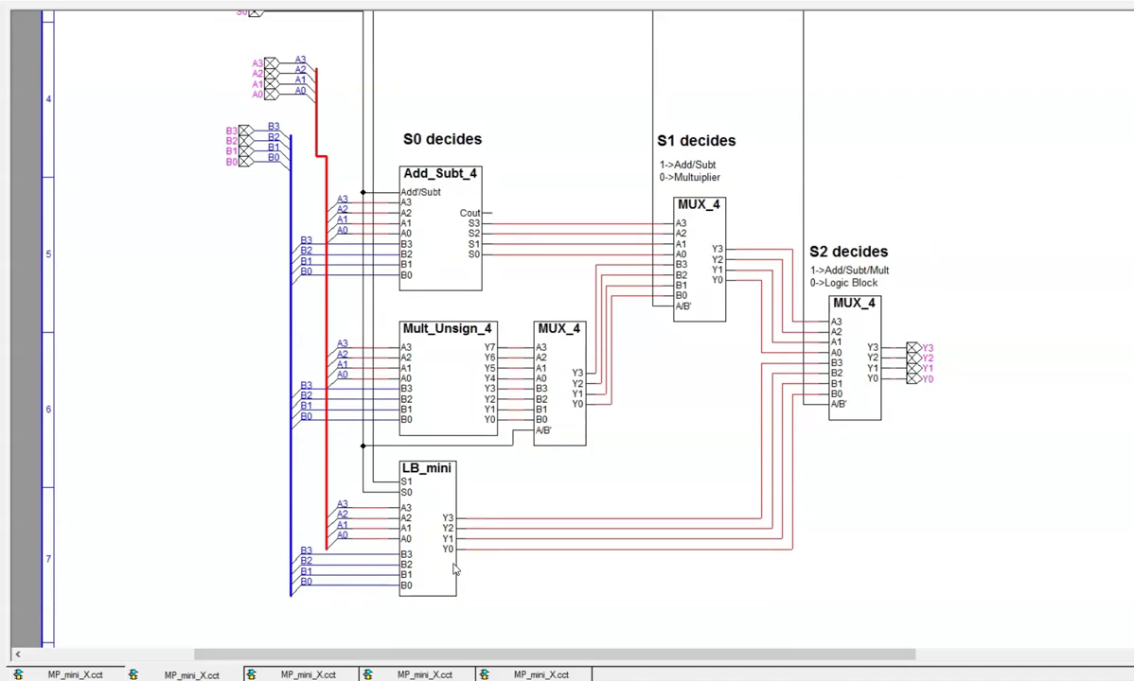
click(444, 398)
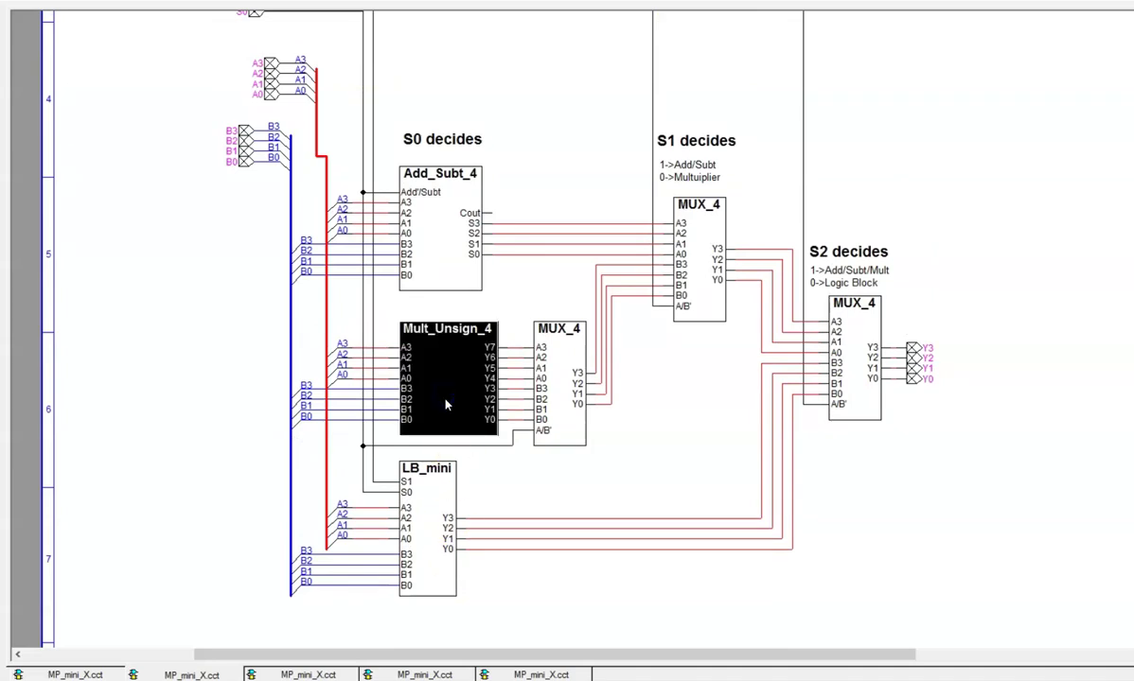
- Step through the multiplier, four-MUX_1 and gate-level multiplexer sheets, then back to the top-level schematic
click(308, 674)
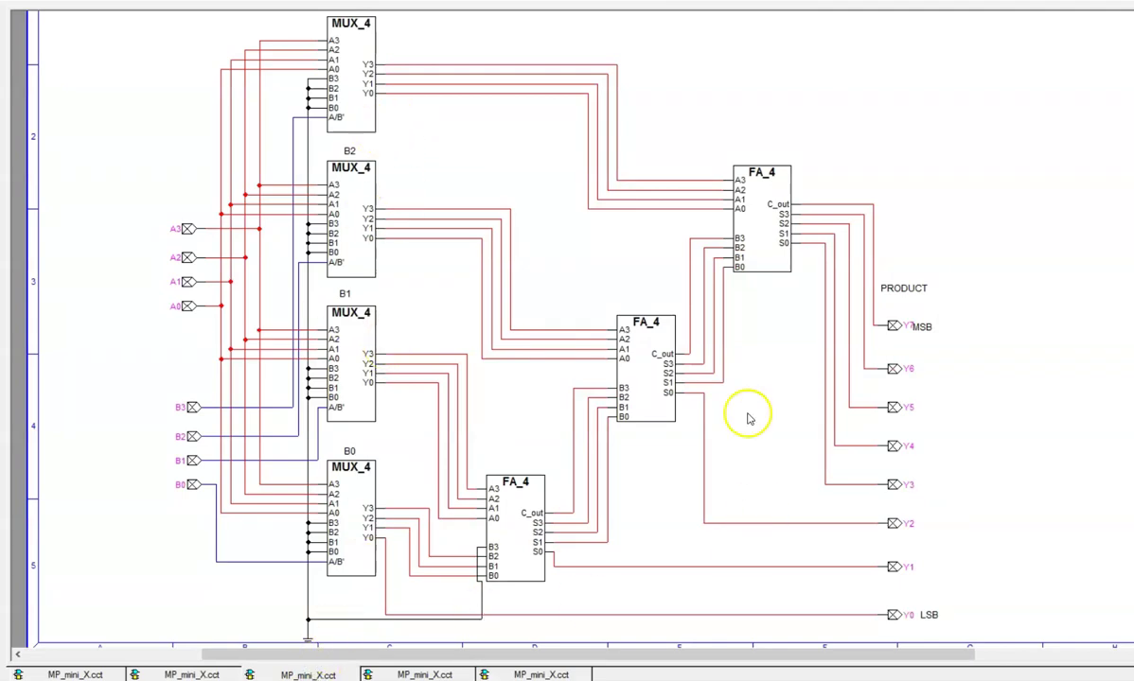
click(424, 674)
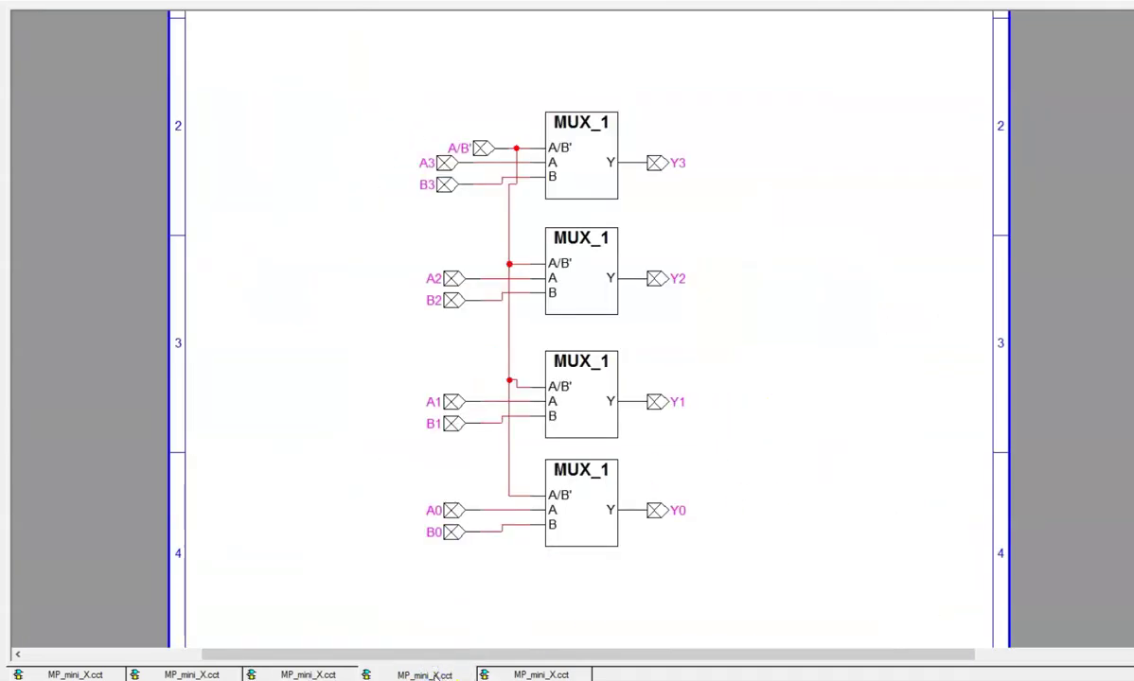
click(525, 674)
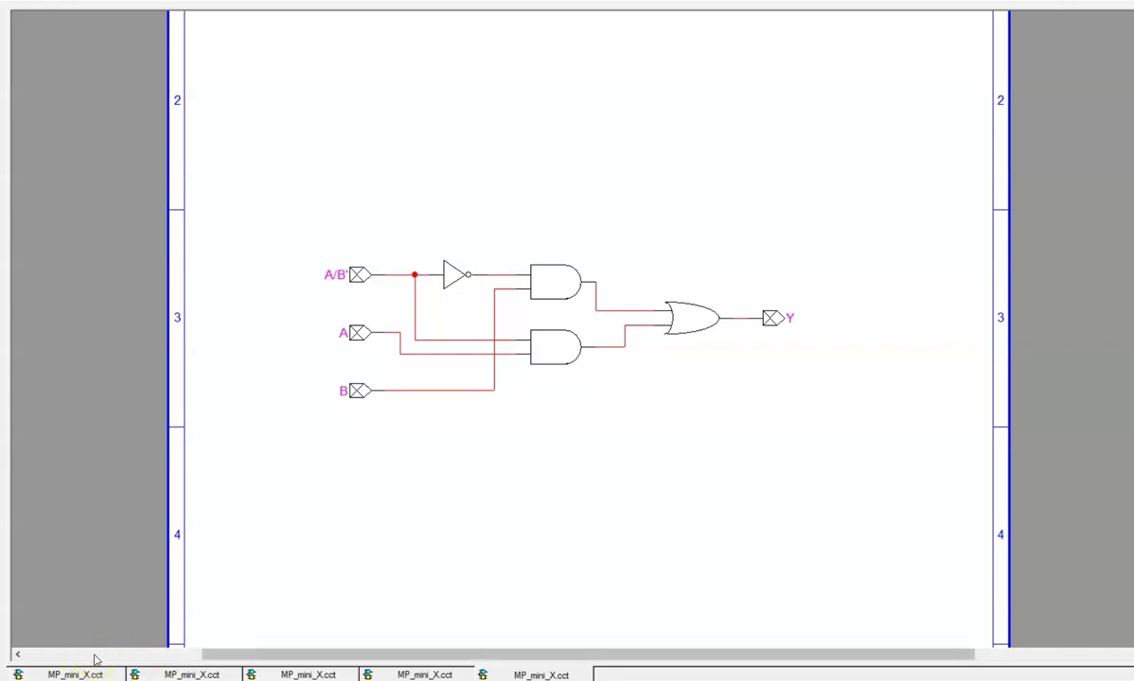
click(390, 674)
click(284, 674)
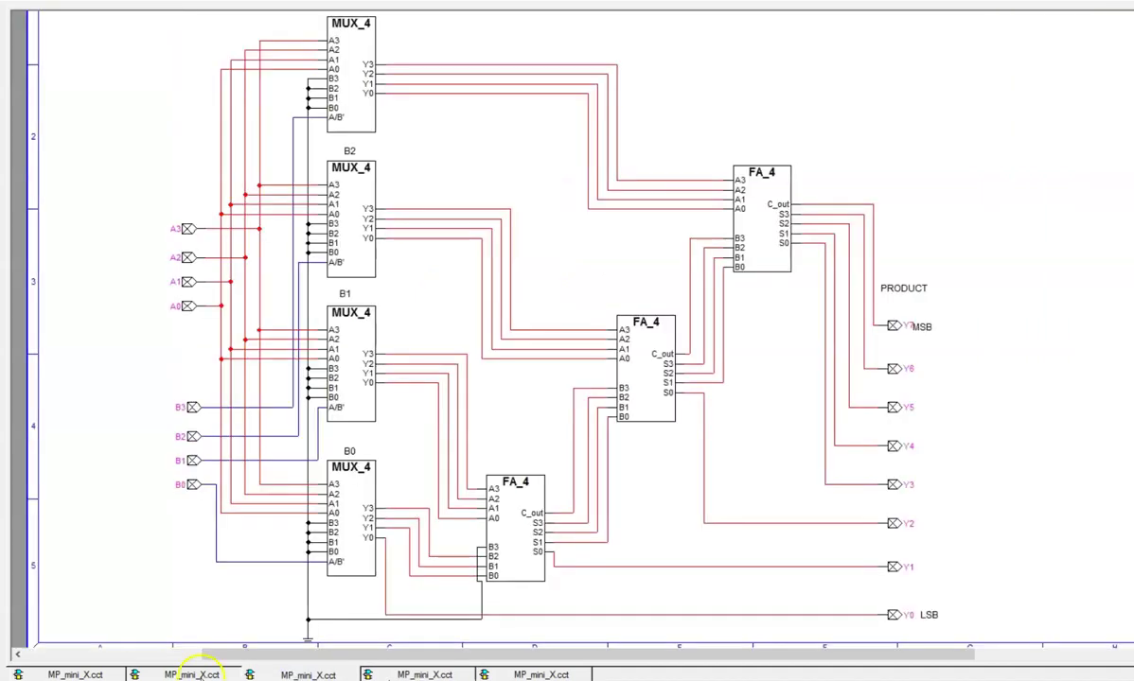
click(192, 674)
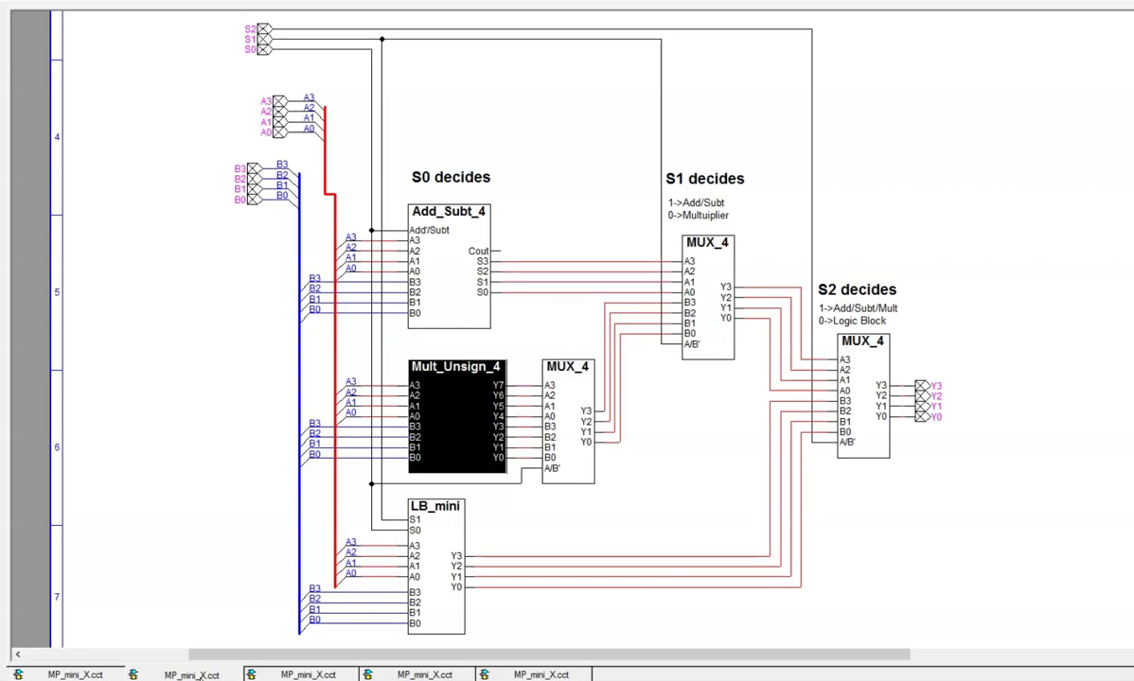
click(106, 675)
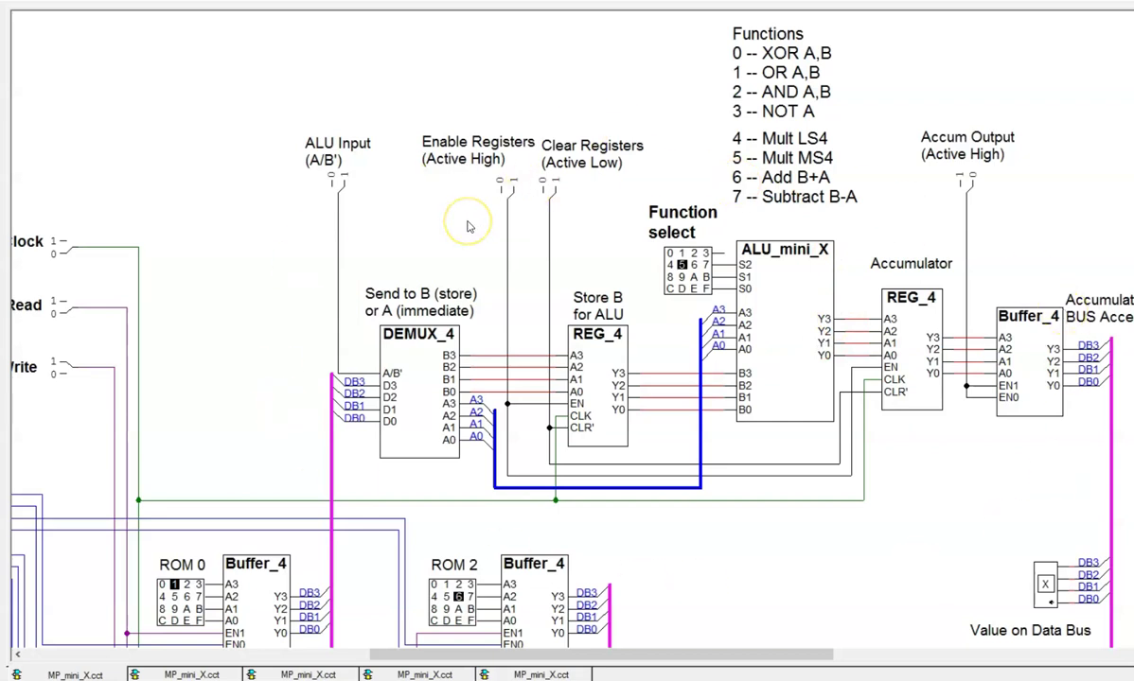
click(708, 333)
click(717, 377)
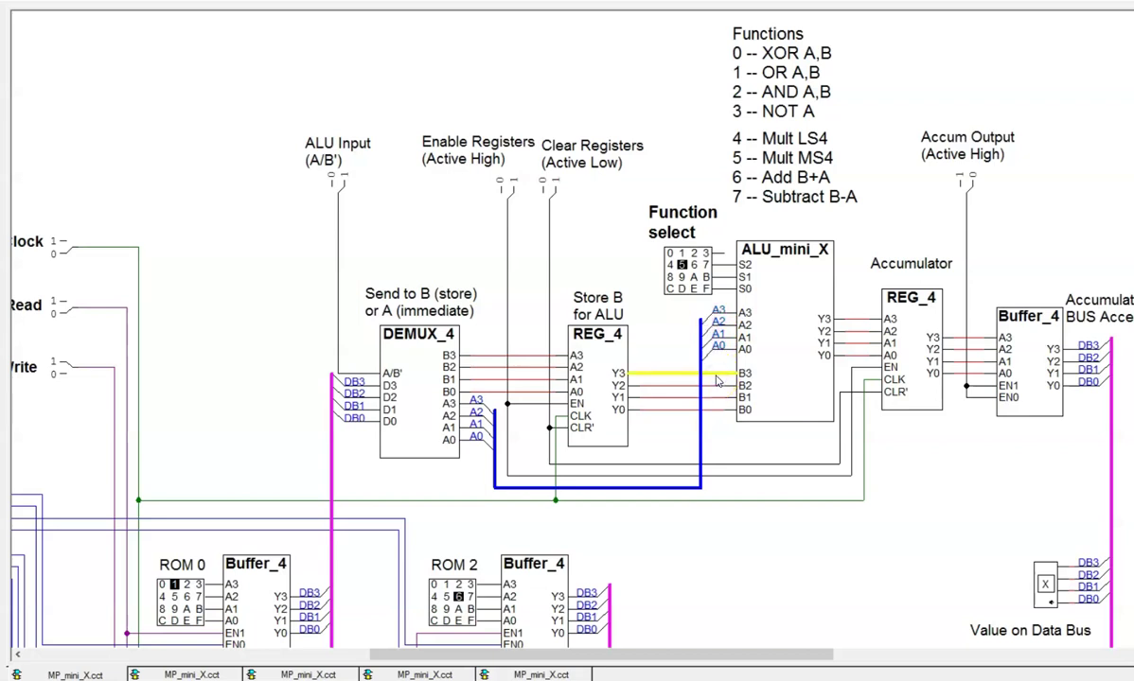
scroll(480, 531, down, 1)
click(334, 514)
scroll(610, 508, down, 5)
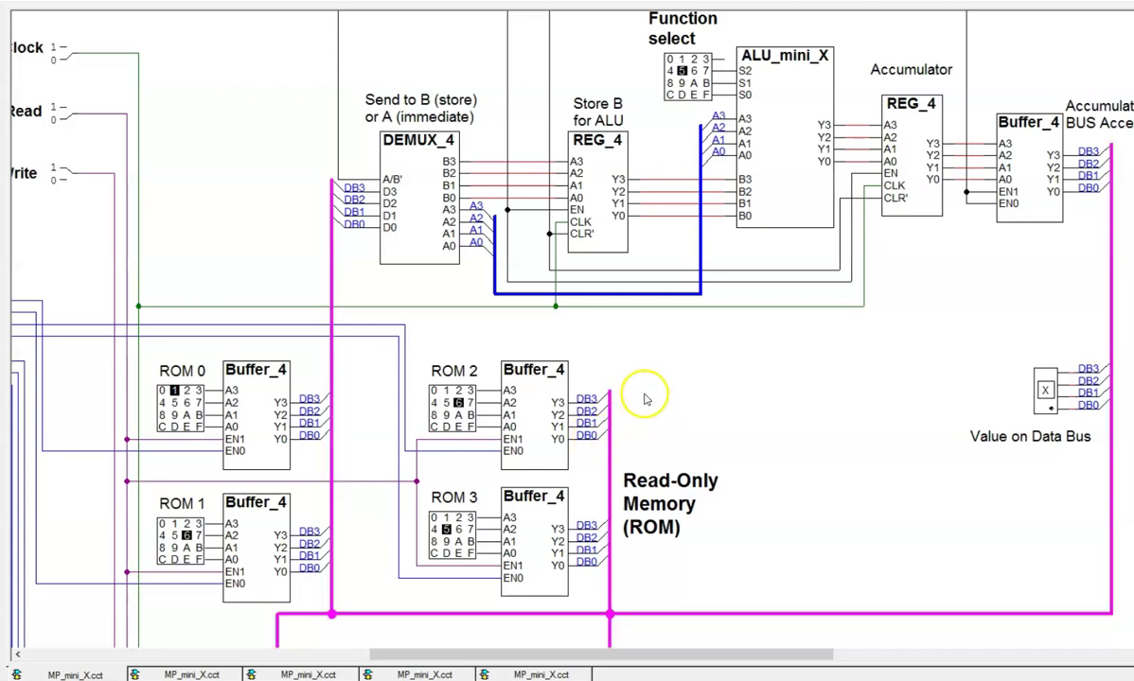
scroll(645, 397, up, 1)
scroll(646, 399, up, 1)
click(571, 244)
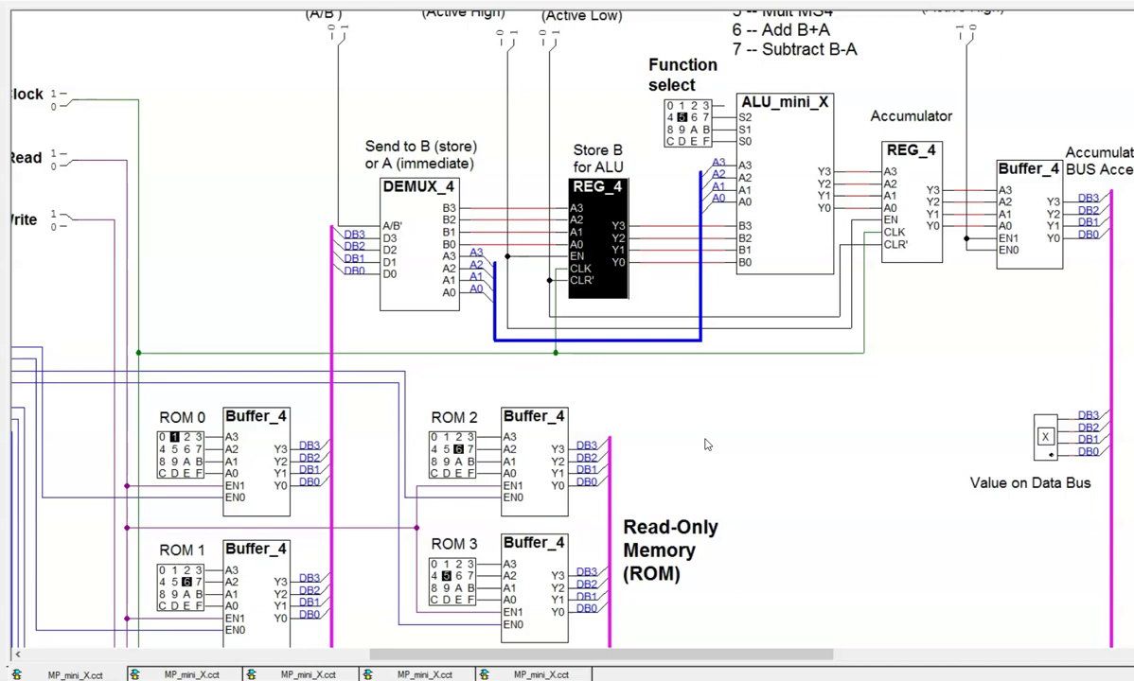
click(674, 387)
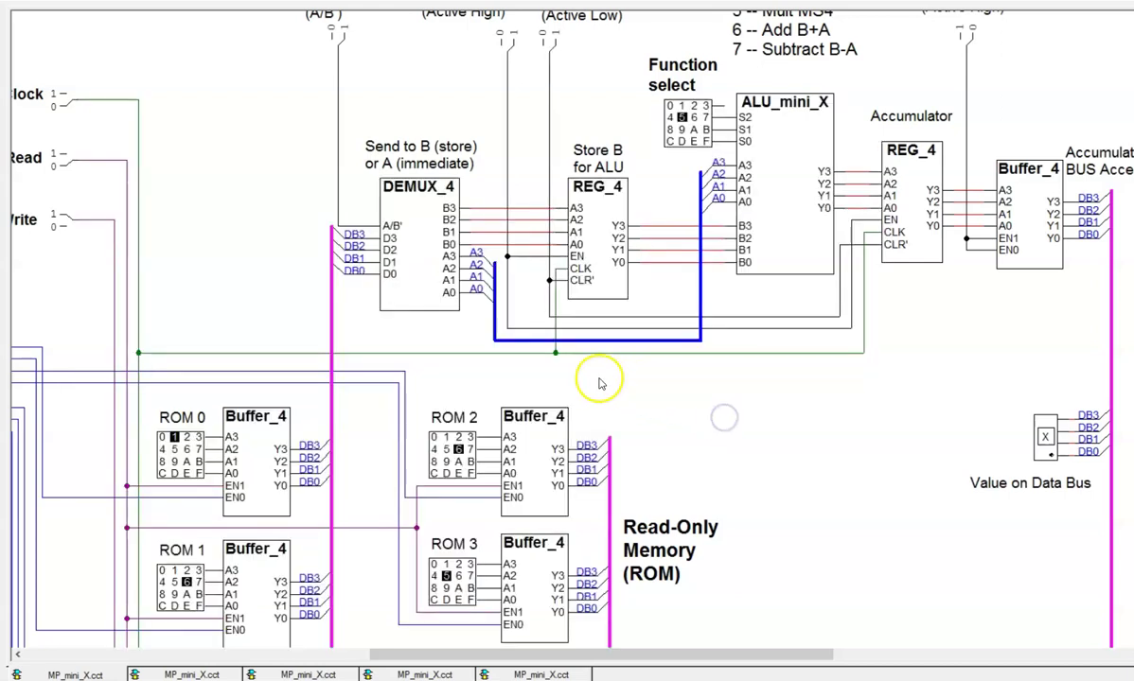
scroll(627, 358, up, 3)
click(706, 188)
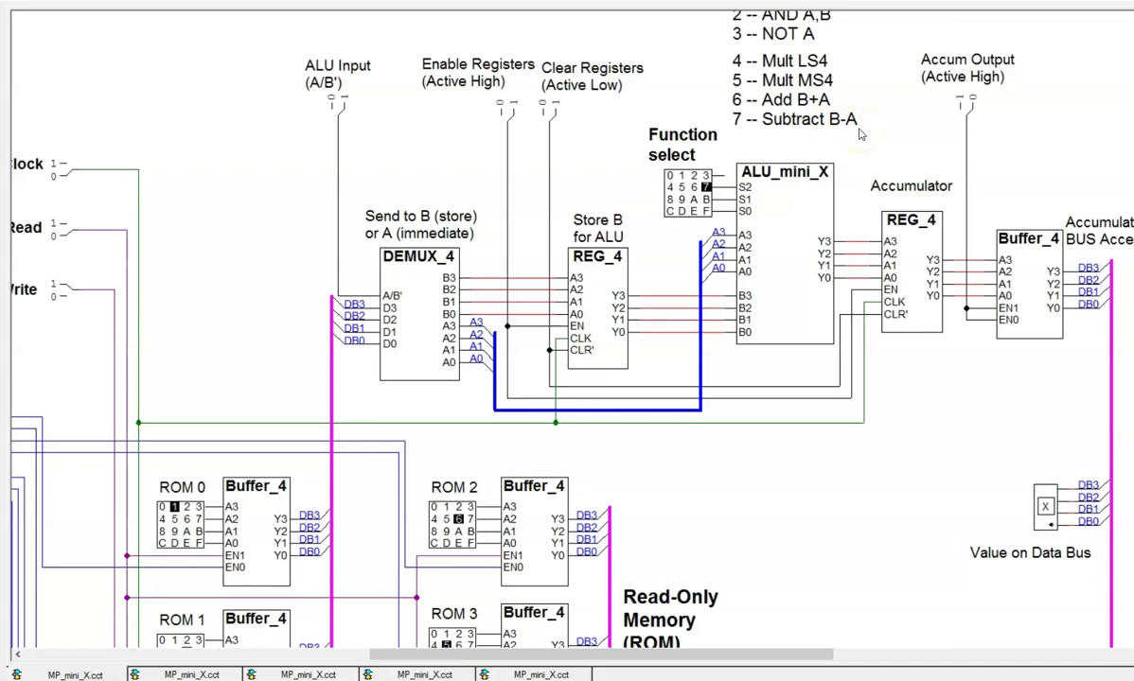
scroll(501, 440, down, 2)
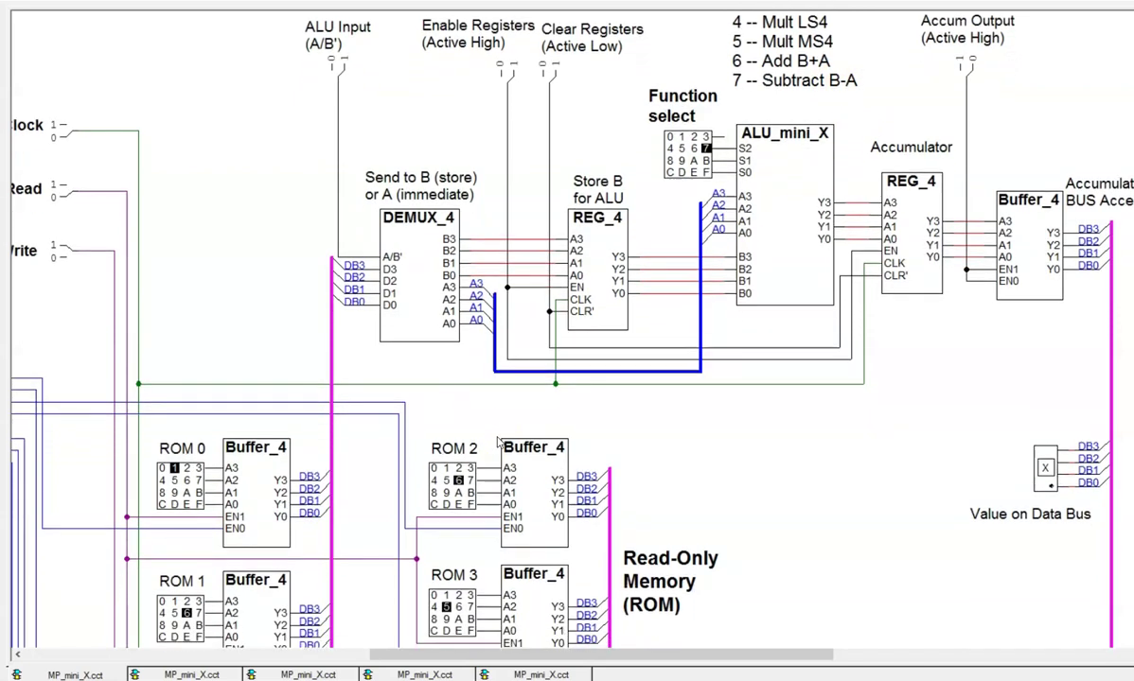
scroll(501, 440, down, 2)
click(550, 535)
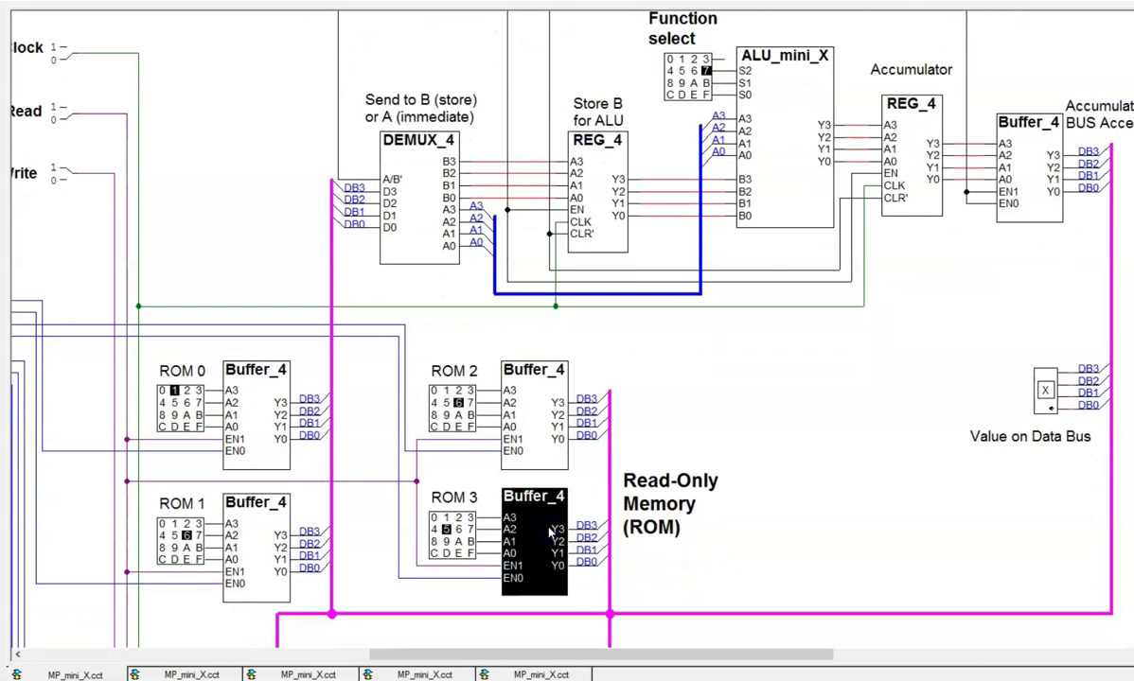
click(609, 501)
scroll(495, 449, up, 3)
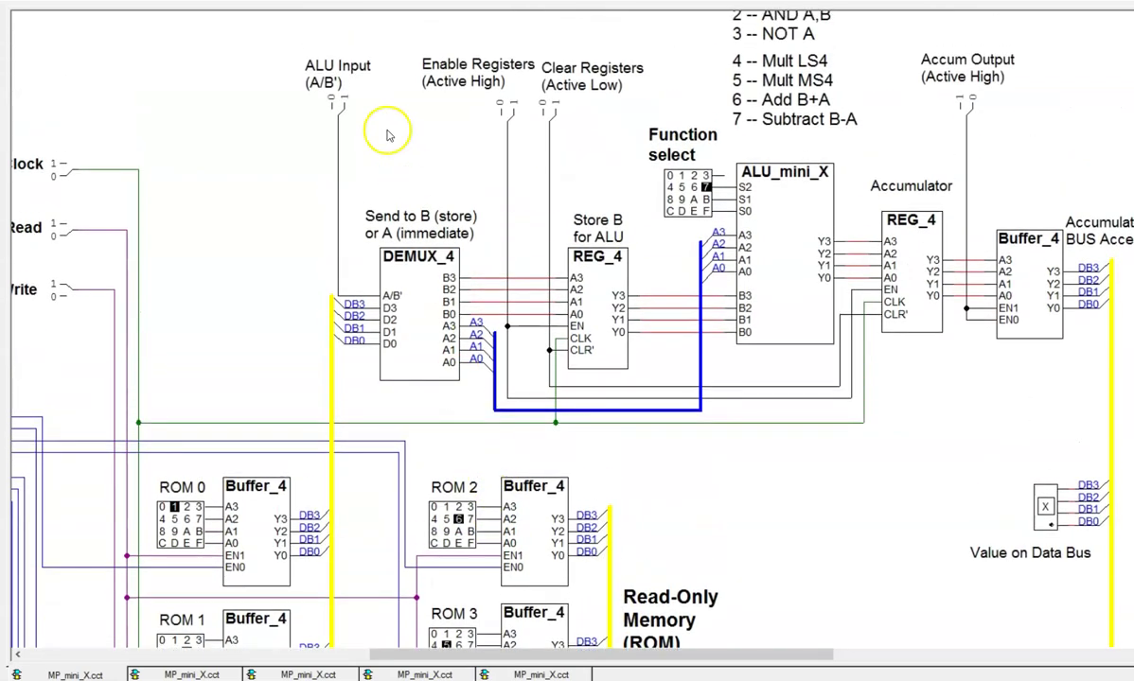
click(338, 108)
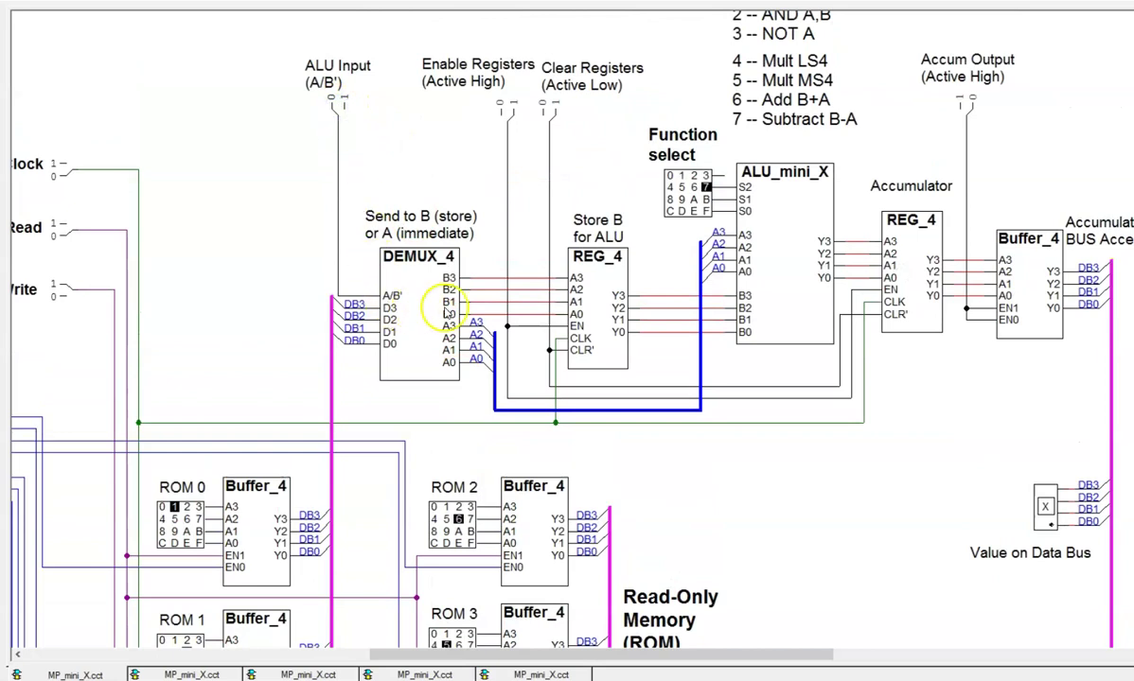
click(616, 285)
click(614, 284)
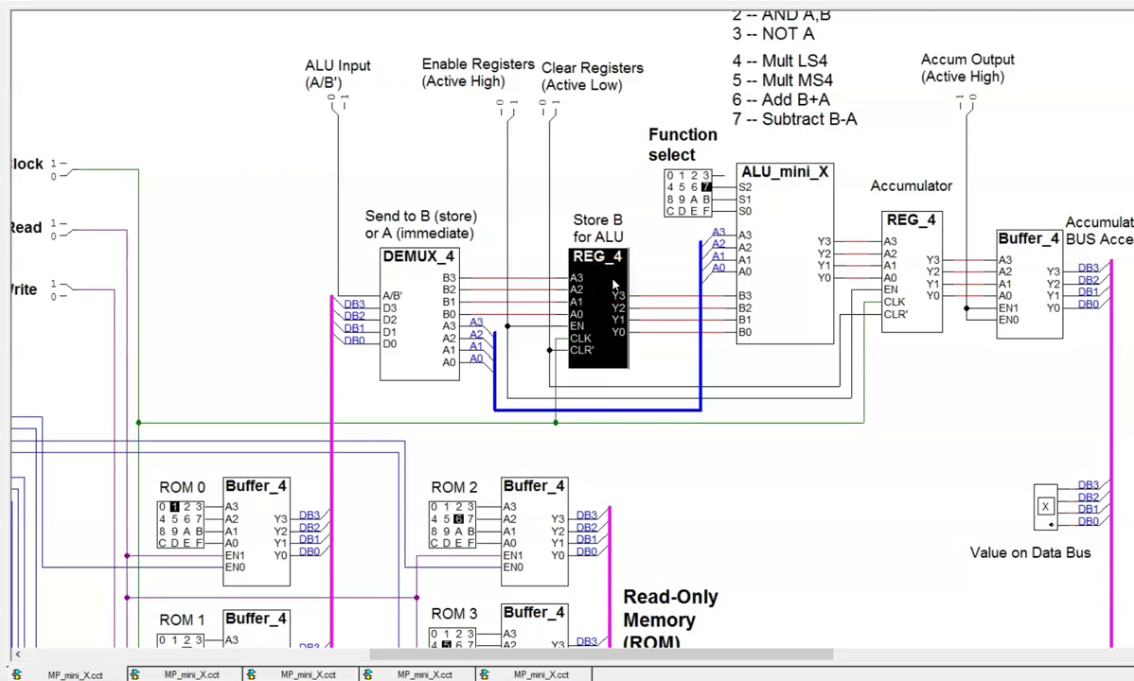
click(539, 322)
scroll(446, 369, down, 1)
scroll(443, 367, down, 4)
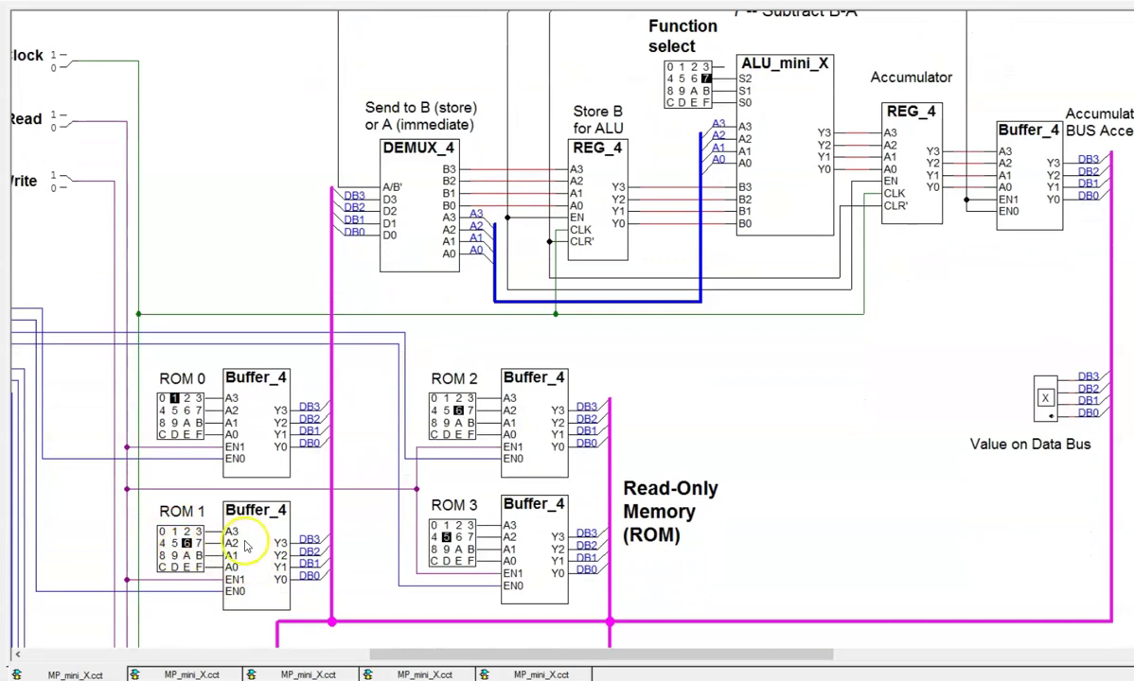
click(332, 331)
scroll(413, 440, up, 2)
scroll(409, 454, up, 1)
click(320, 61)
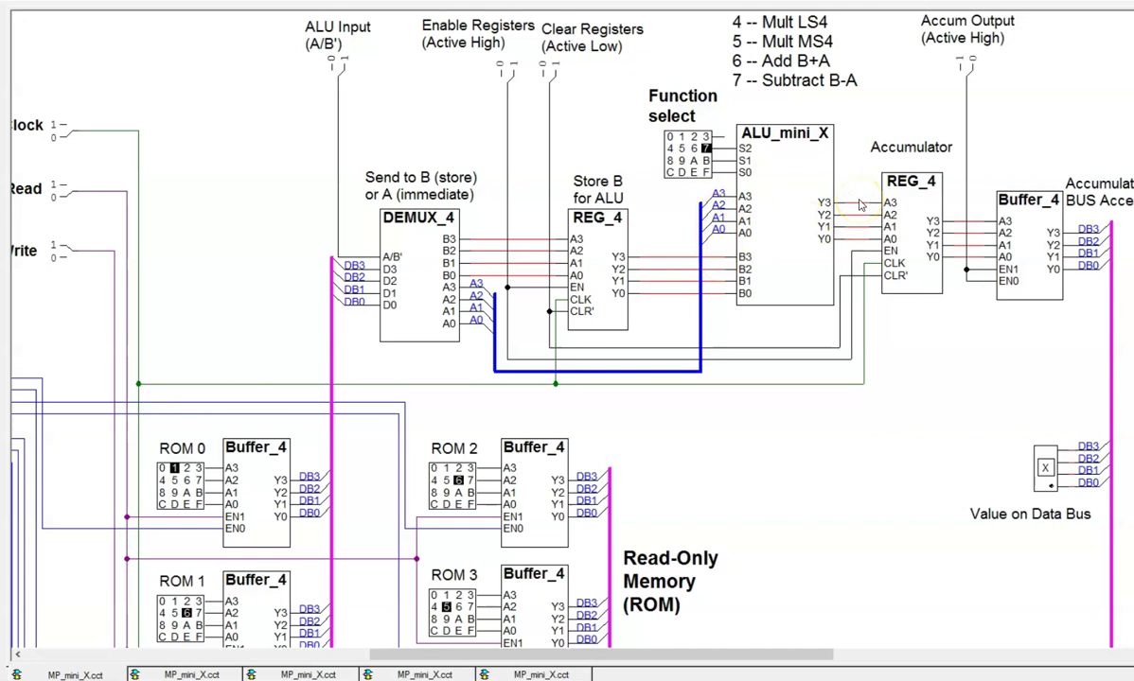
click(792, 221)
click(415, 282)
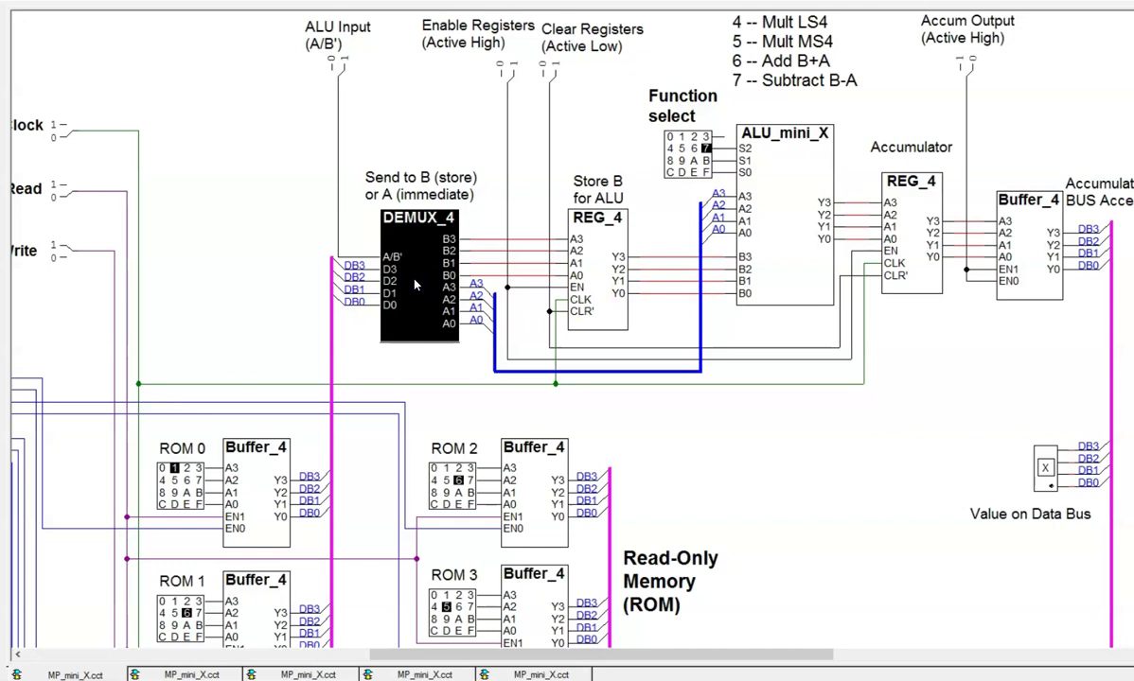
click(863, 203)
click(910, 232)
click(915, 234)
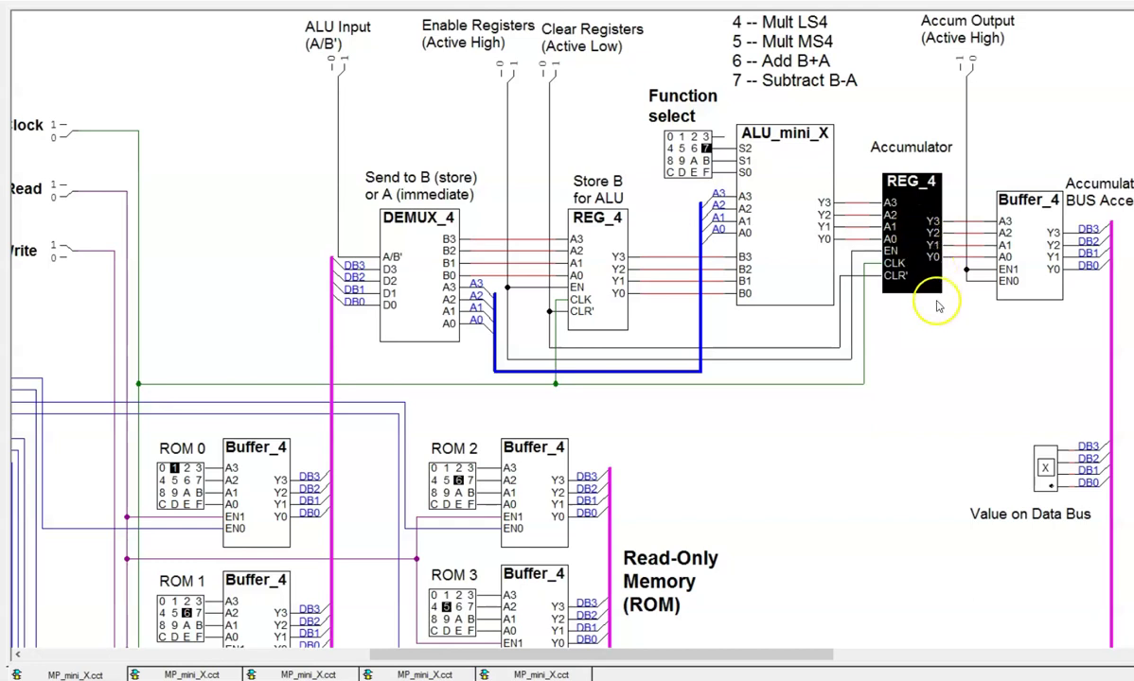
click(869, 301)
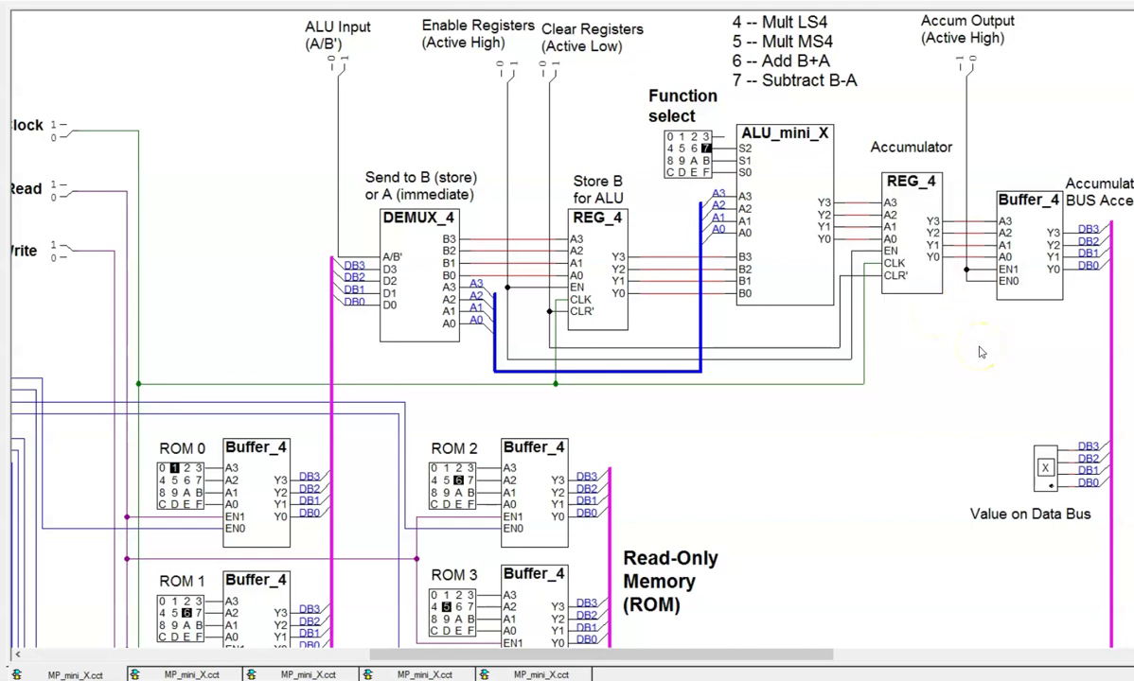
ctrl+scroll(966, 352, down, 2)
scroll(765, 452, down, 3)
scroll(665, 530, down, 2)
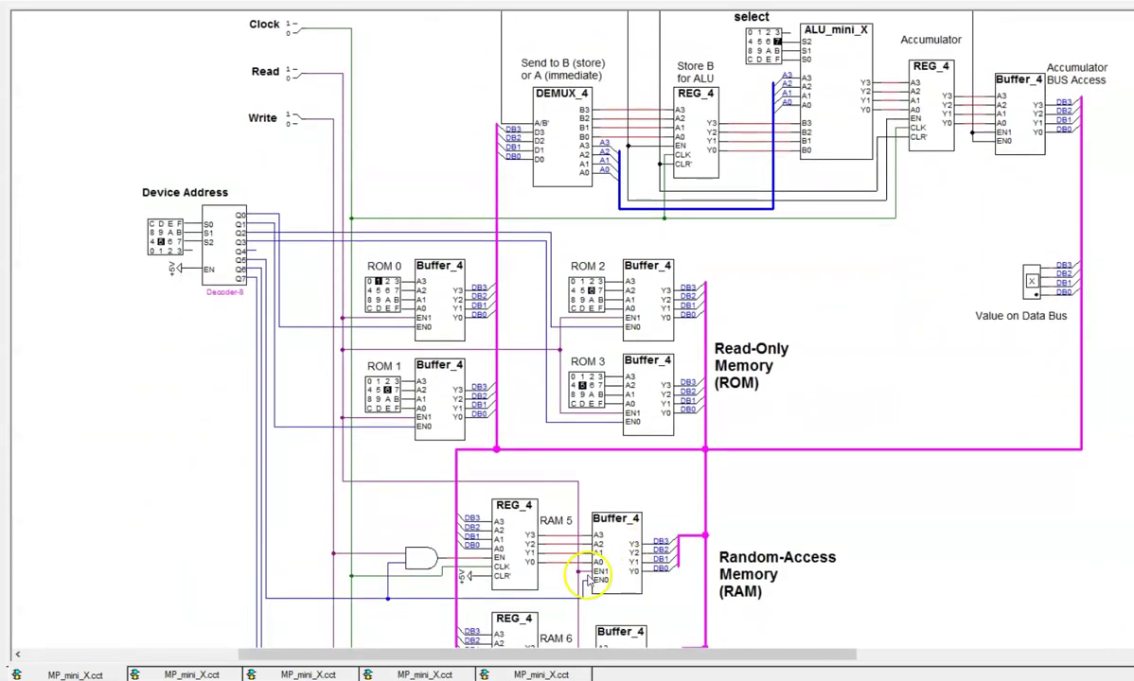
click(895, 451)
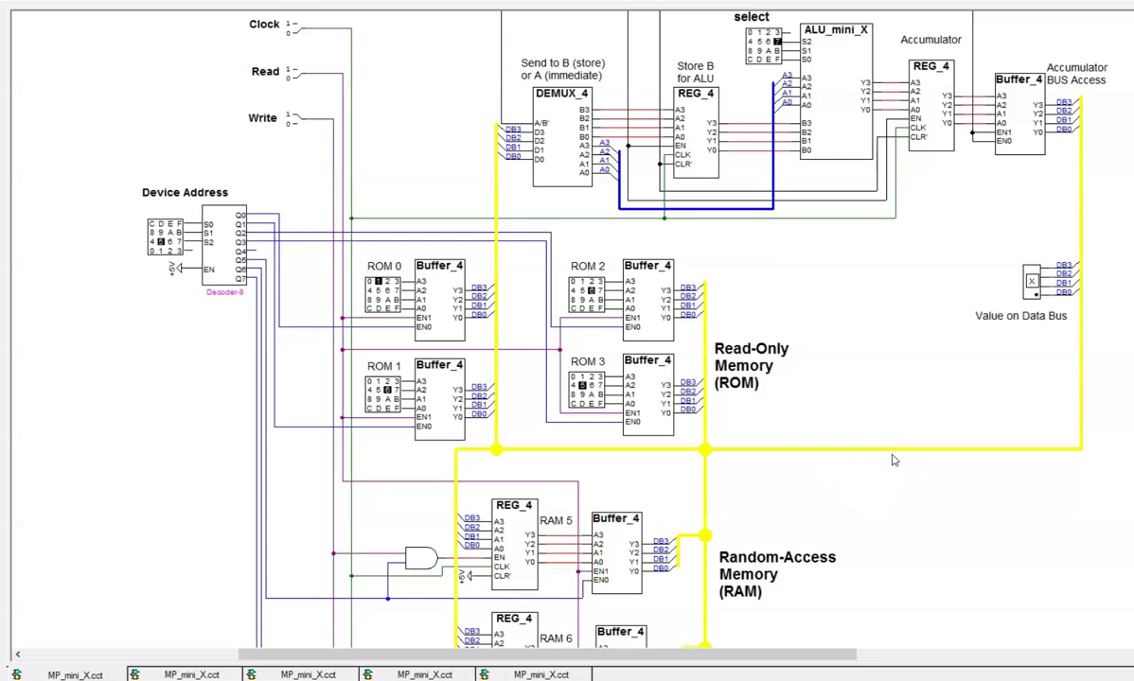
scroll(1036, 189, up, 2)
click(1030, 211)
ctrl+scroll(982, 196, up, 1)
ctrl+scroll(983, 196, up, 1)
scroll(984, 189, up, 2)
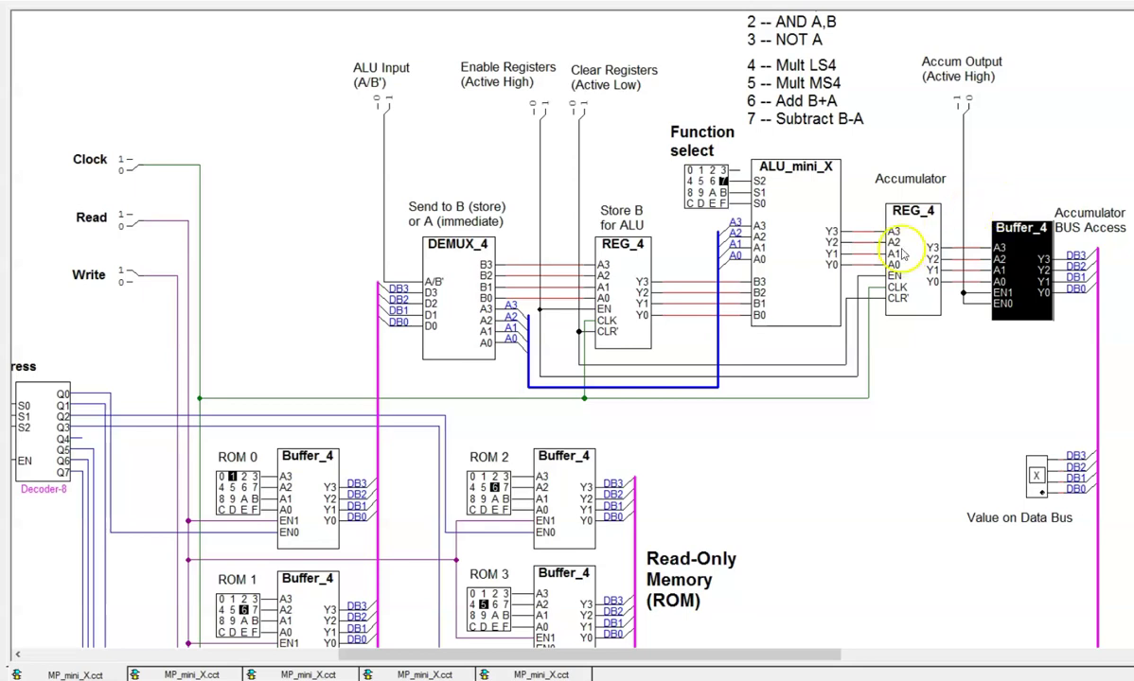
- Select the Accumulator, turn Accum Output on, and highlight the data bus now reading 6
click(913, 242)
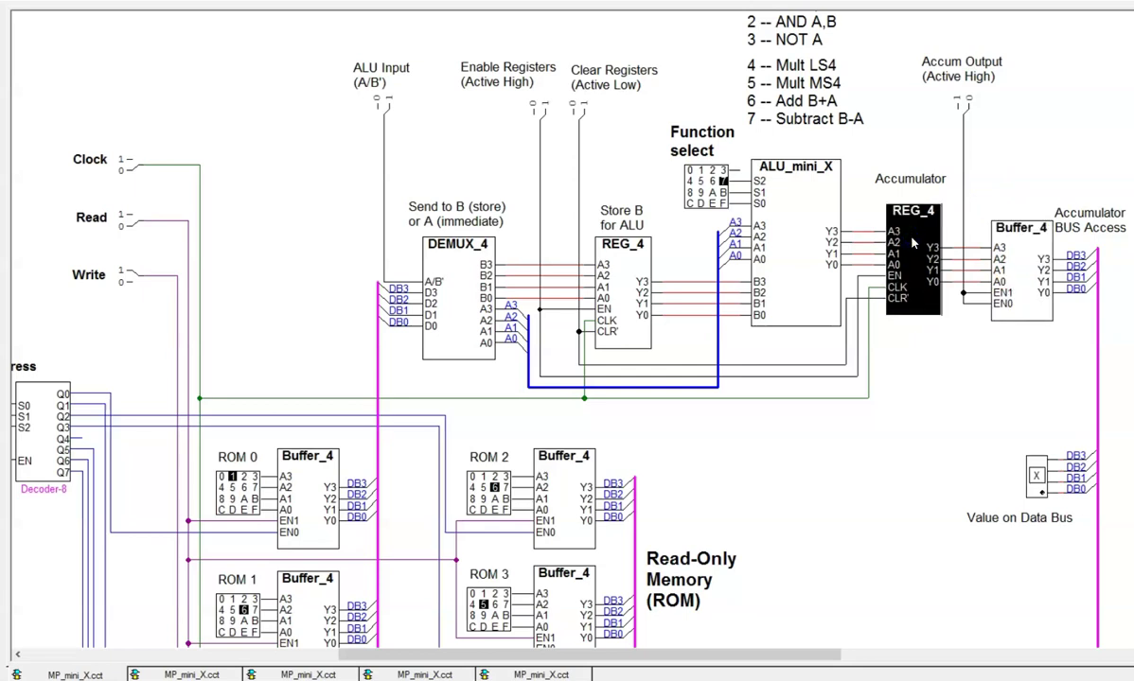
click(960, 104)
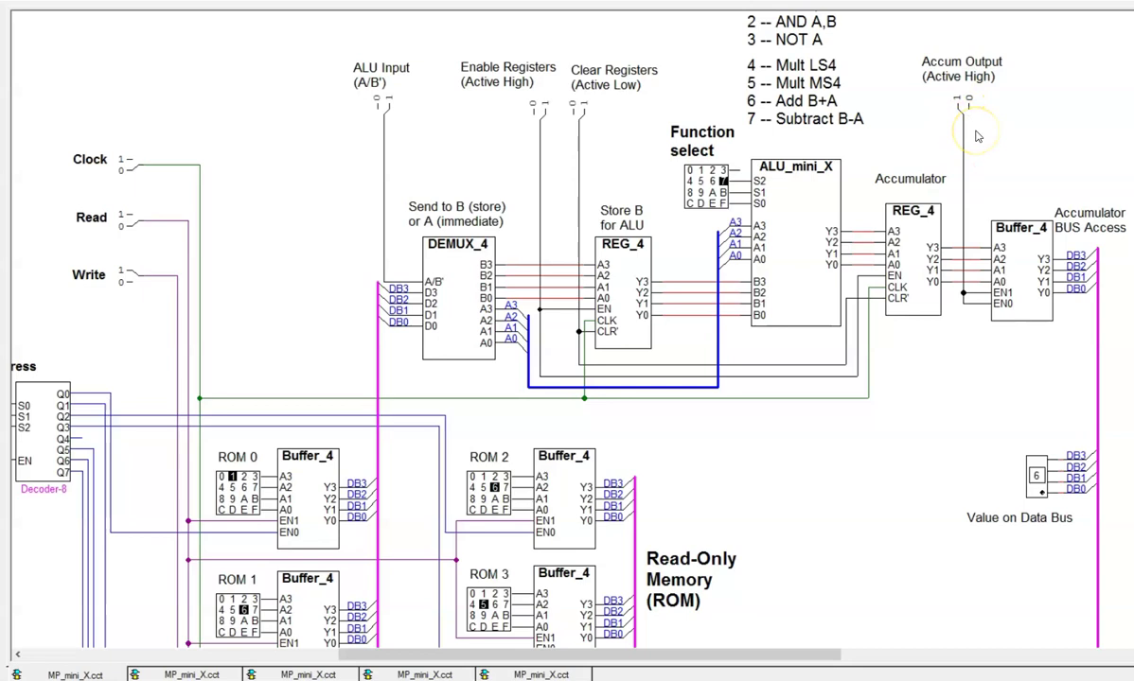
click(1095, 354)
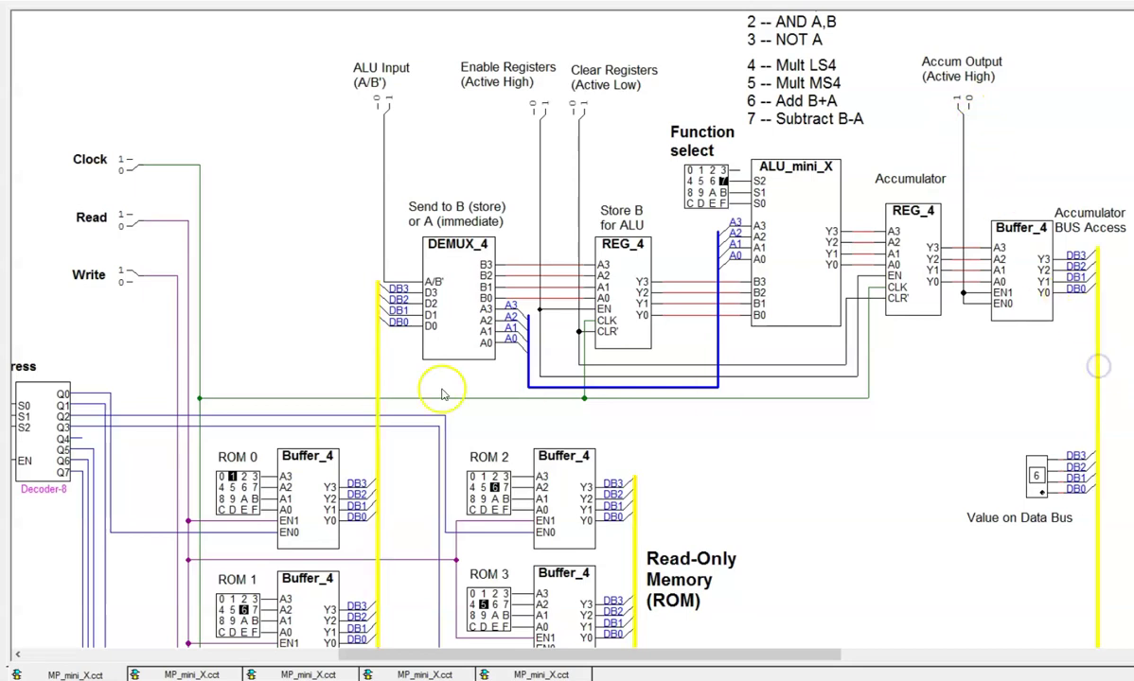
- Follow the data bus down to the RAM 5 REG_4 register and select it
scroll(252, 354, down, 3)
click(436, 469)
scroll(447, 568, down, 3)
scroll(444, 492, down, 1)
click(410, 500)
scroll(485, 542, up, 5)
scroll(538, 526, up, 1)
scroll(842, 401, up, 1)
scroll(829, 407, up, 1)
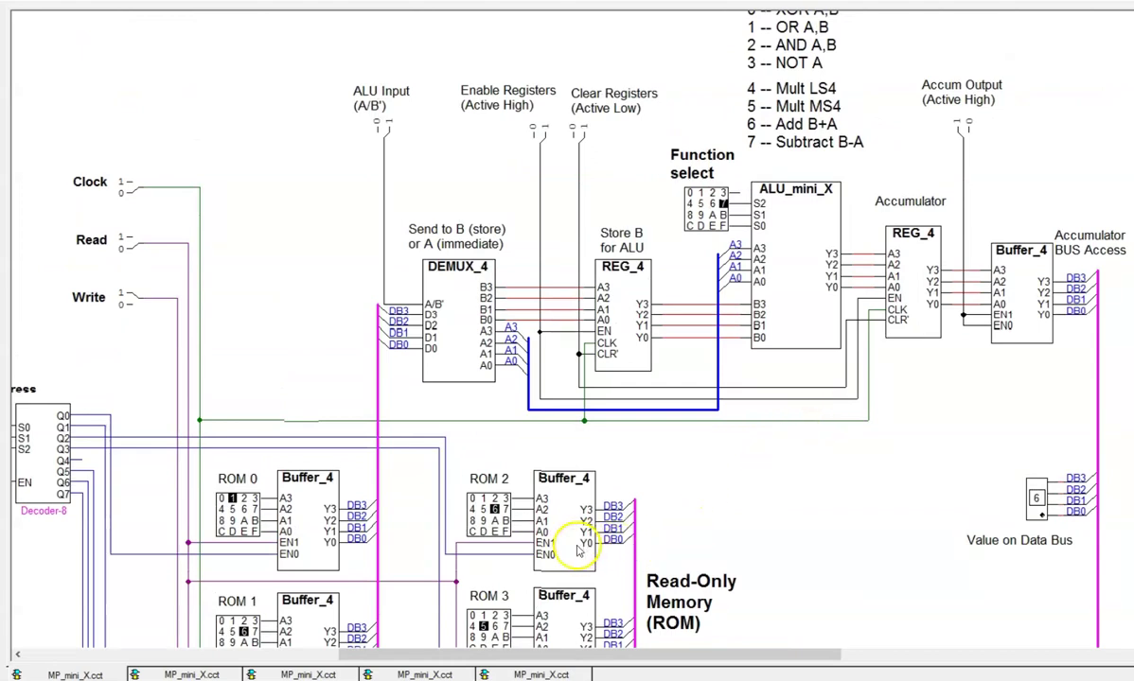
click(635, 319)
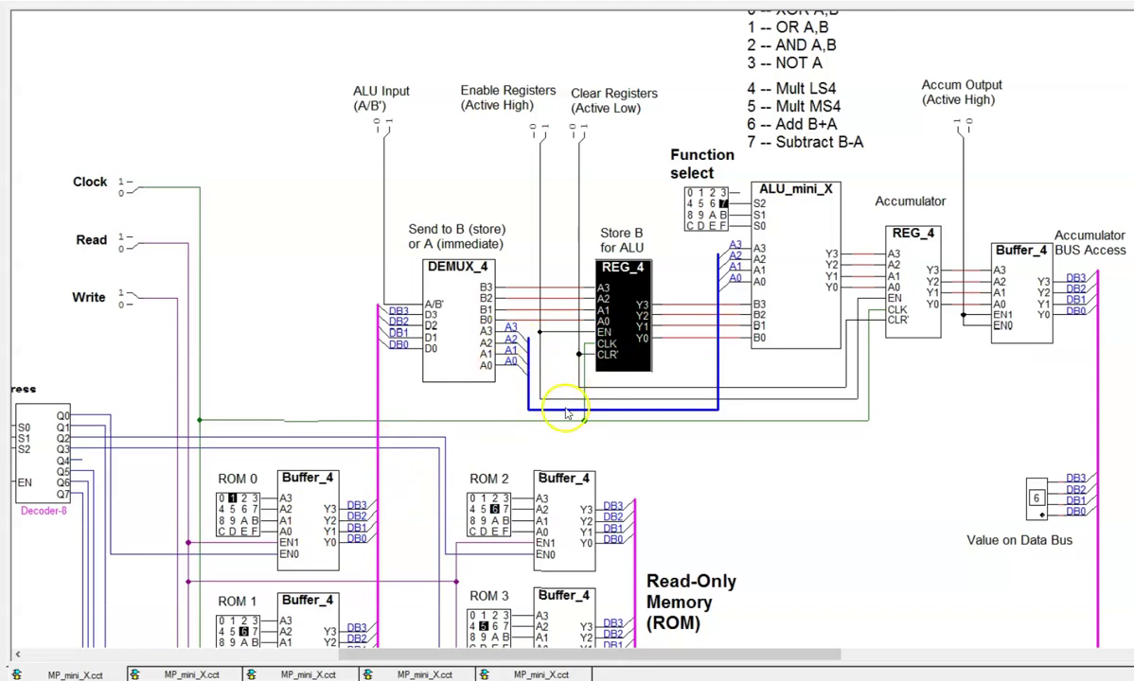
click(566, 409)
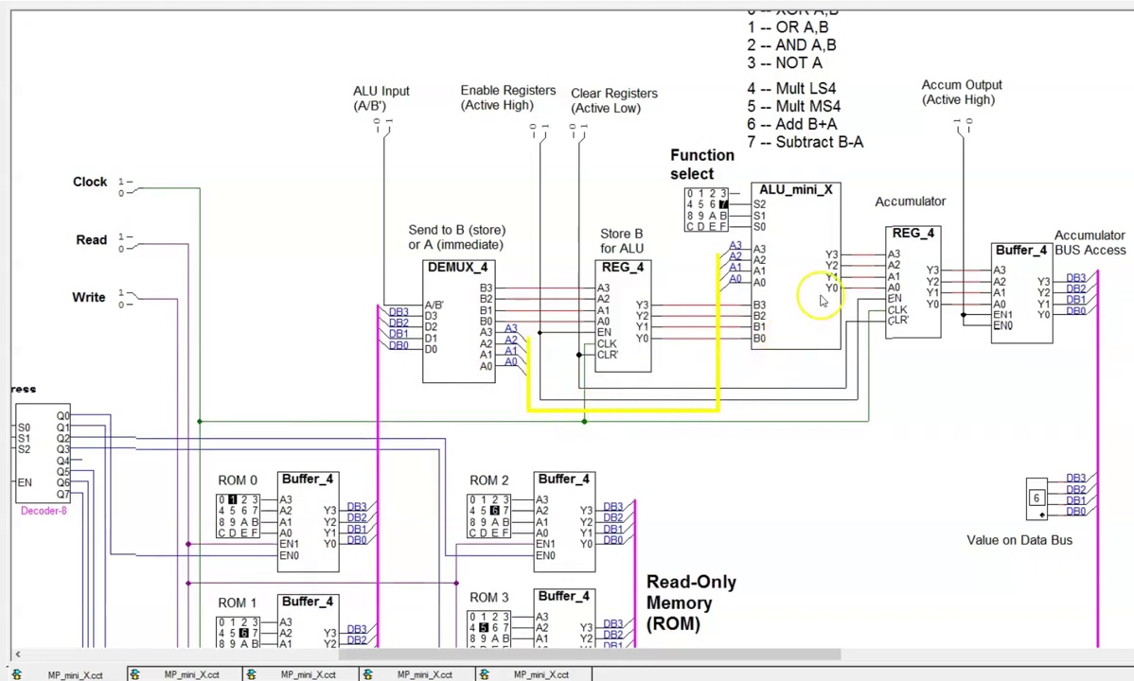
click(911, 258)
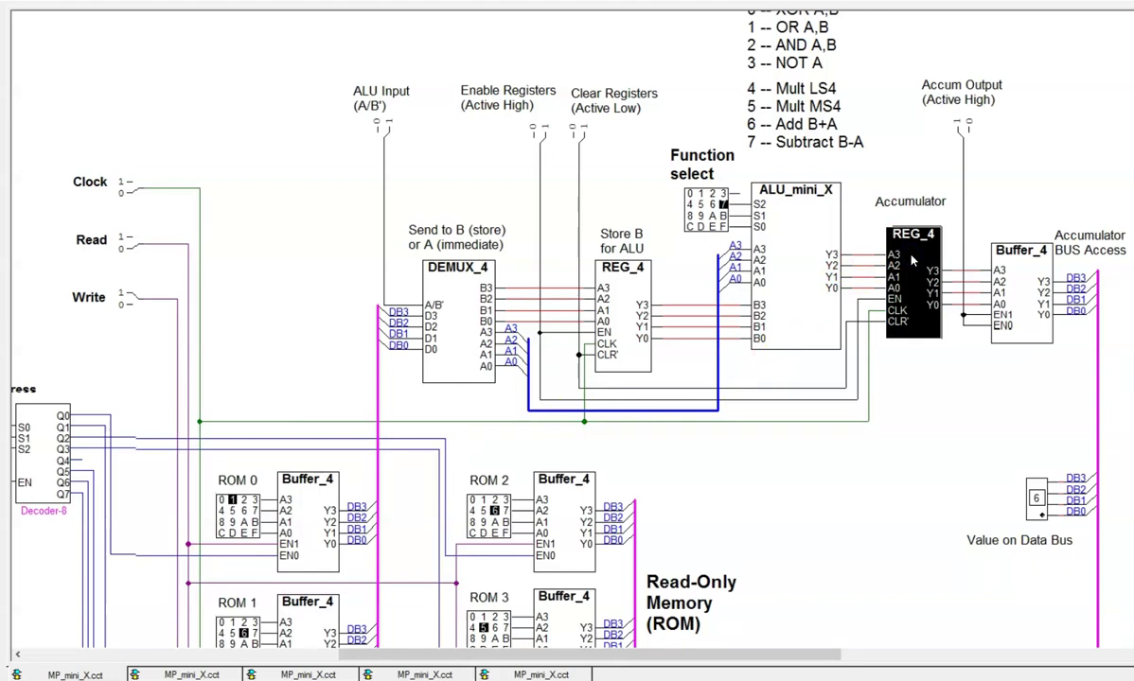
click(1015, 291)
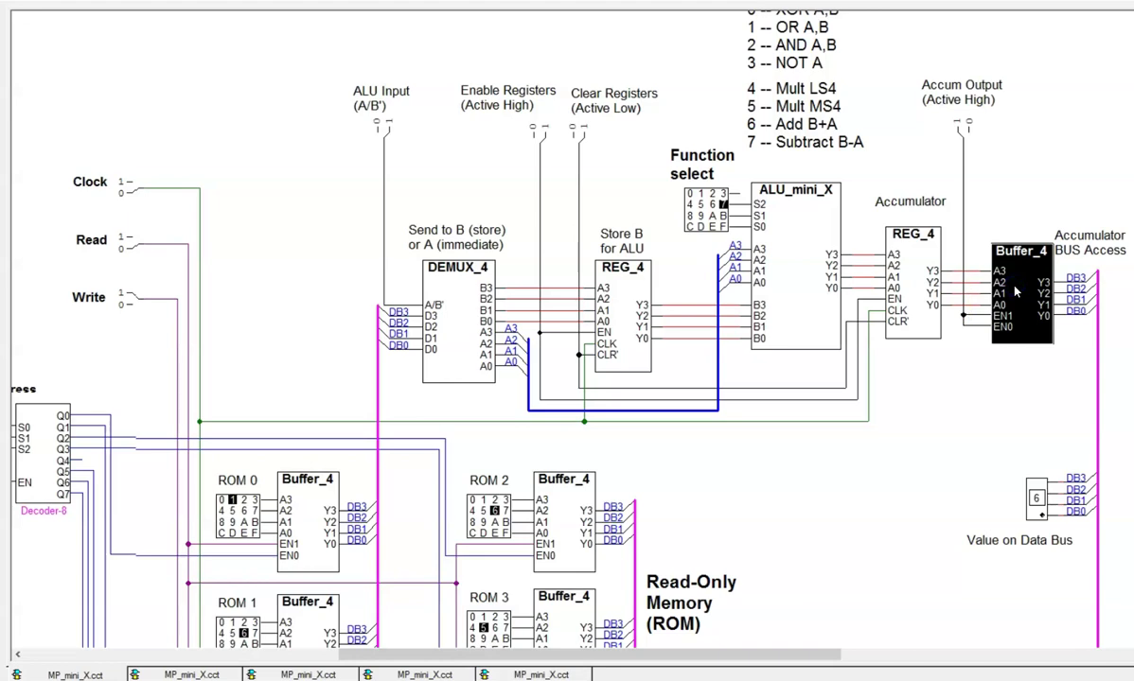
click(1094, 346)
scroll(518, 486, down, 2)
scroll(518, 486, down, 3)
click(413, 629)
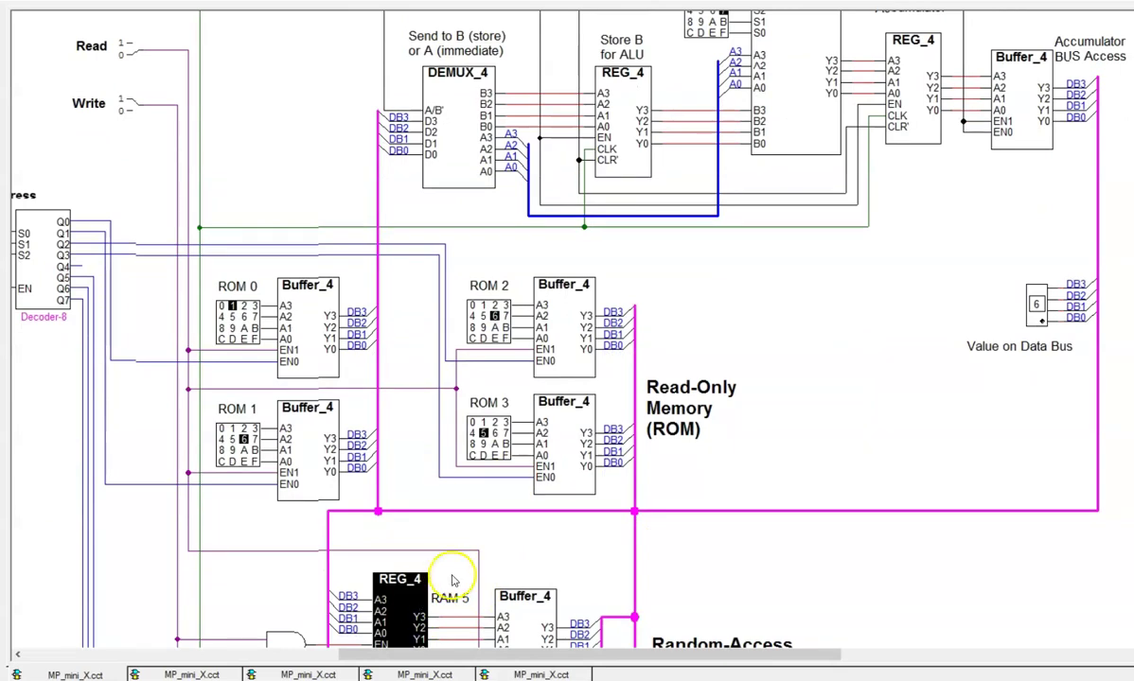
click(488, 523)
ctrl+scroll(490, 530, down, 1)
ctrl+scroll(489, 530, down, 1)
scroll(490, 531, down, 3)
scroll(490, 531, down, 1)
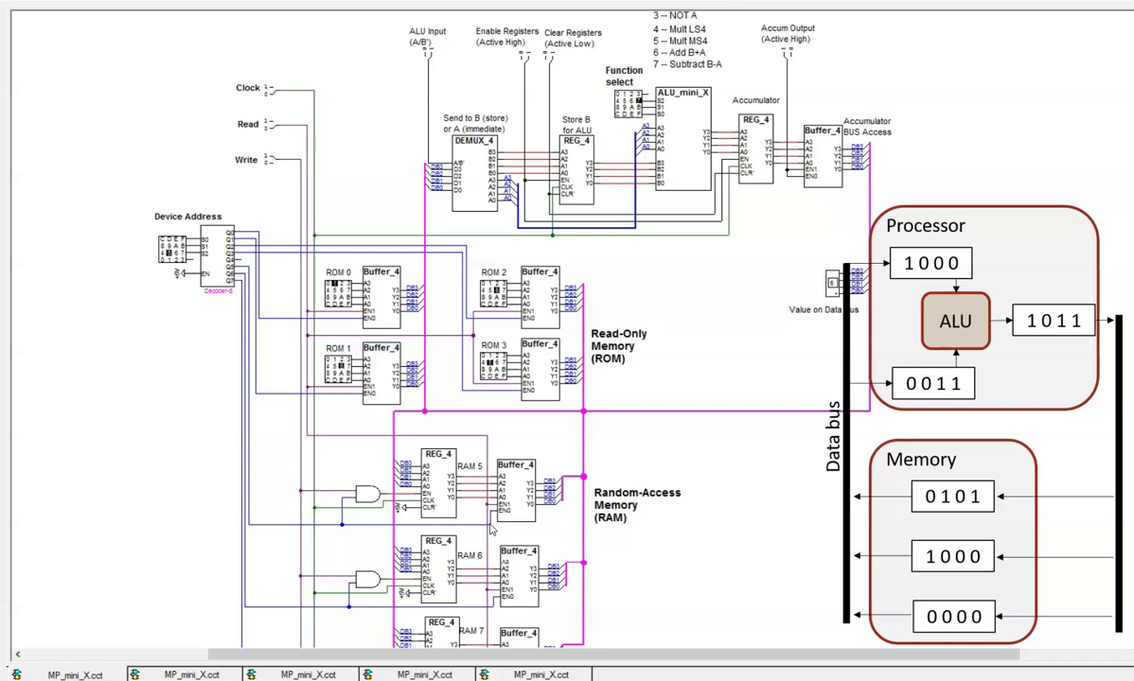
click(471, 412)
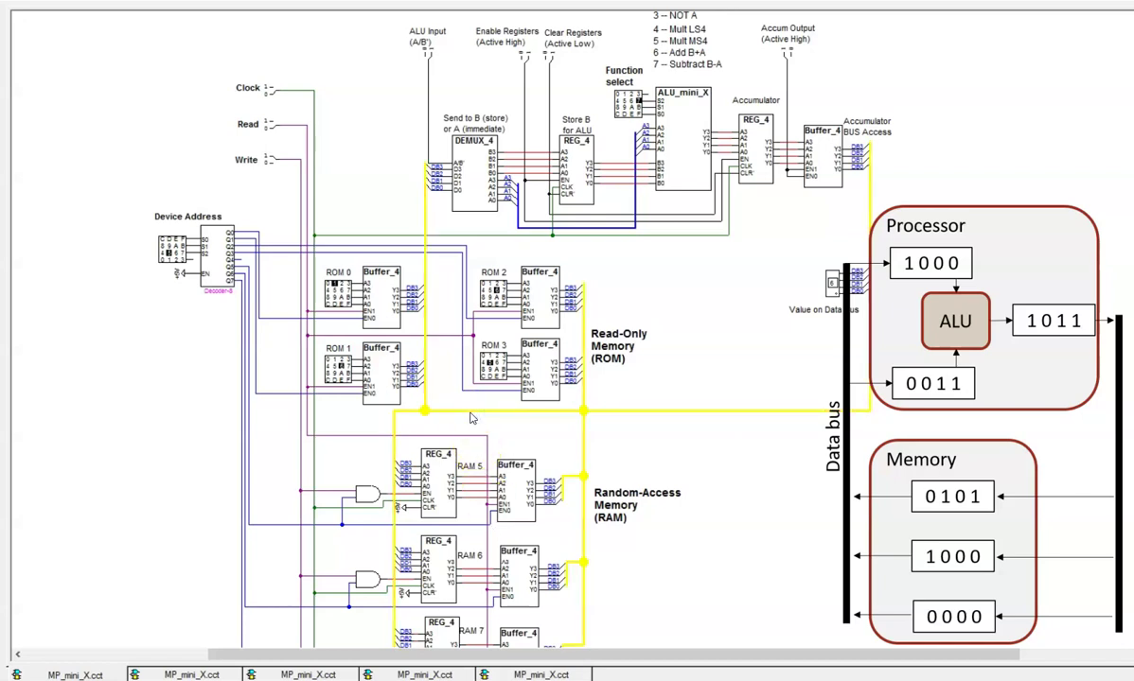